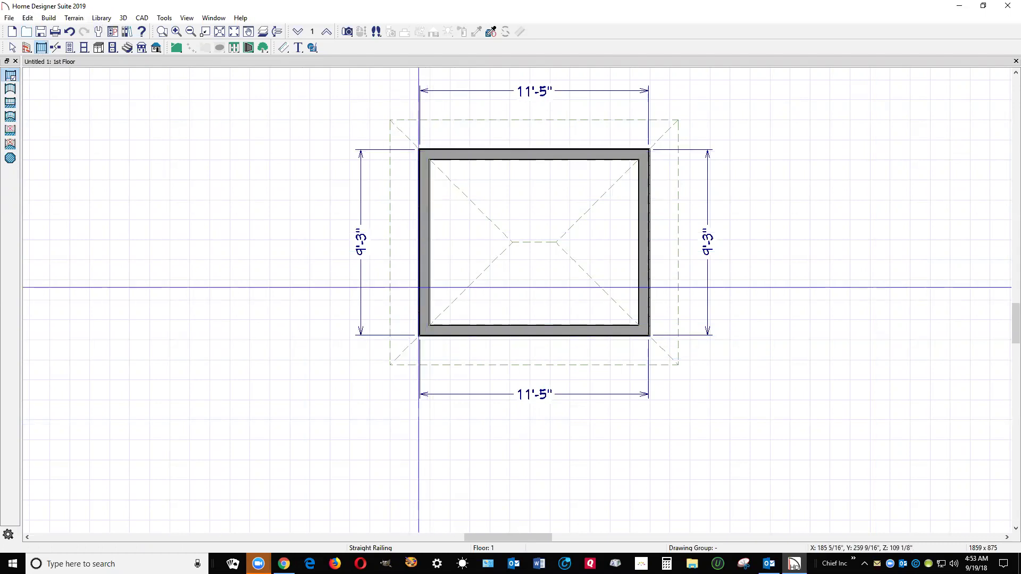
Draw a straight railing about 43" long, running perpendicularly outward from the plan's lower exterior wall near its right corner.
scroll(712, 242, "down", 1)
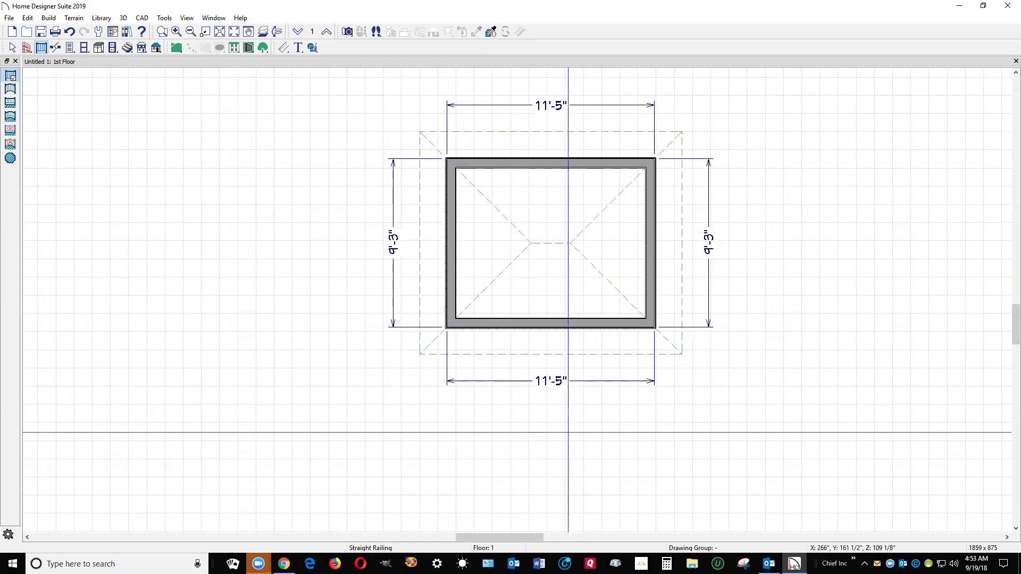
left_click_drag(610, 330, 607, 393)
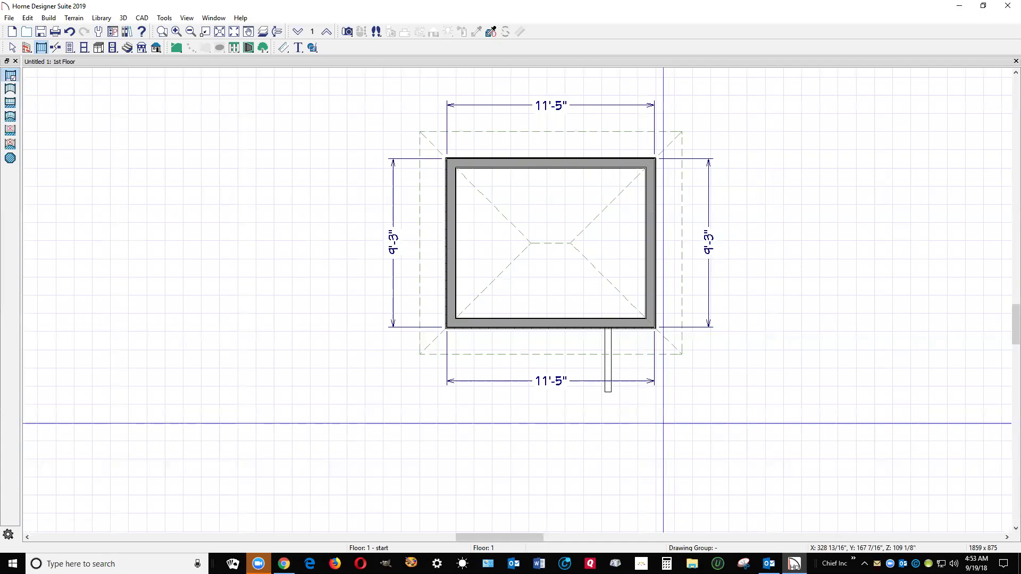
left_click(347, 31)
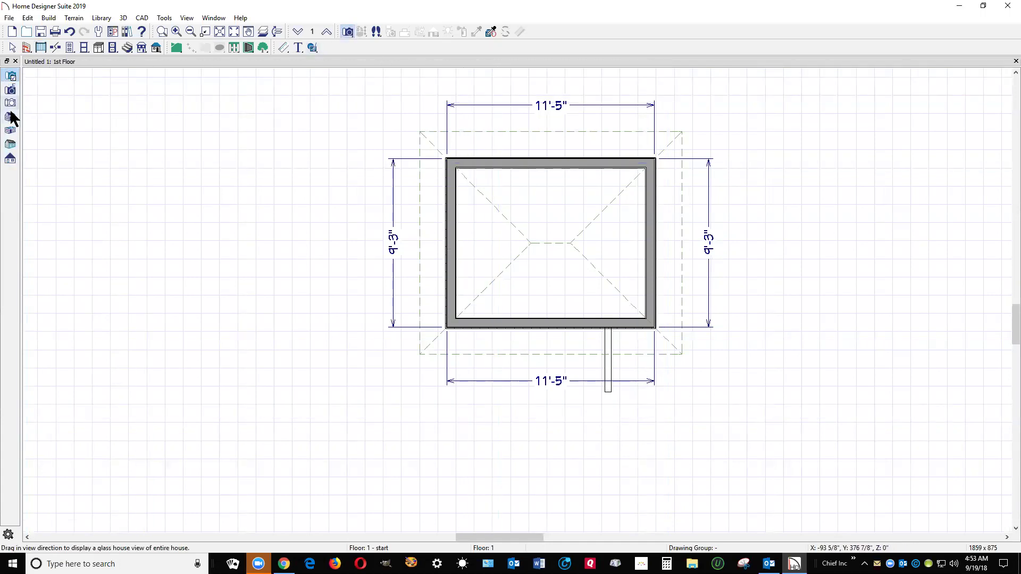
left_click(12, 144)
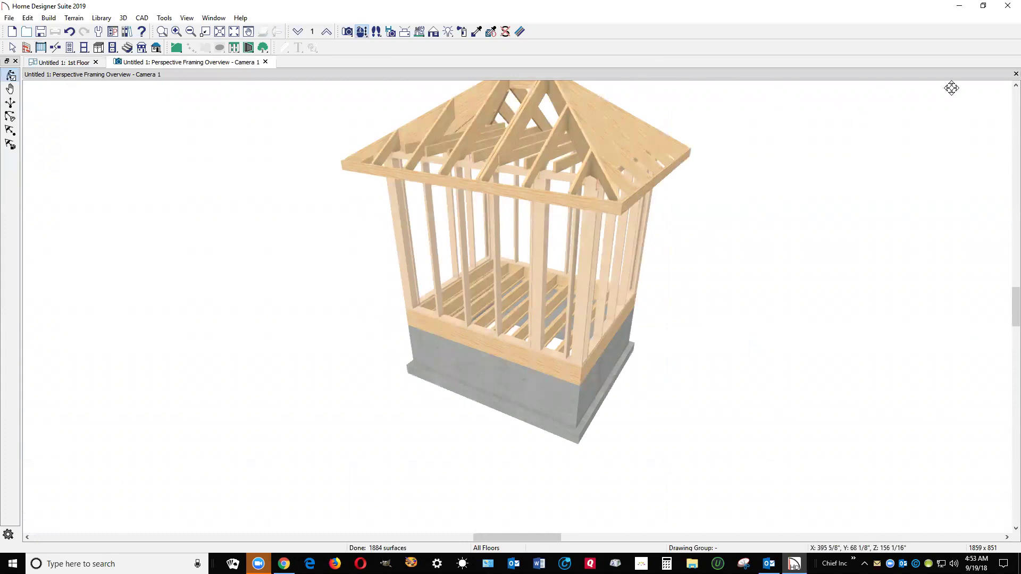
left_click(1016, 73)
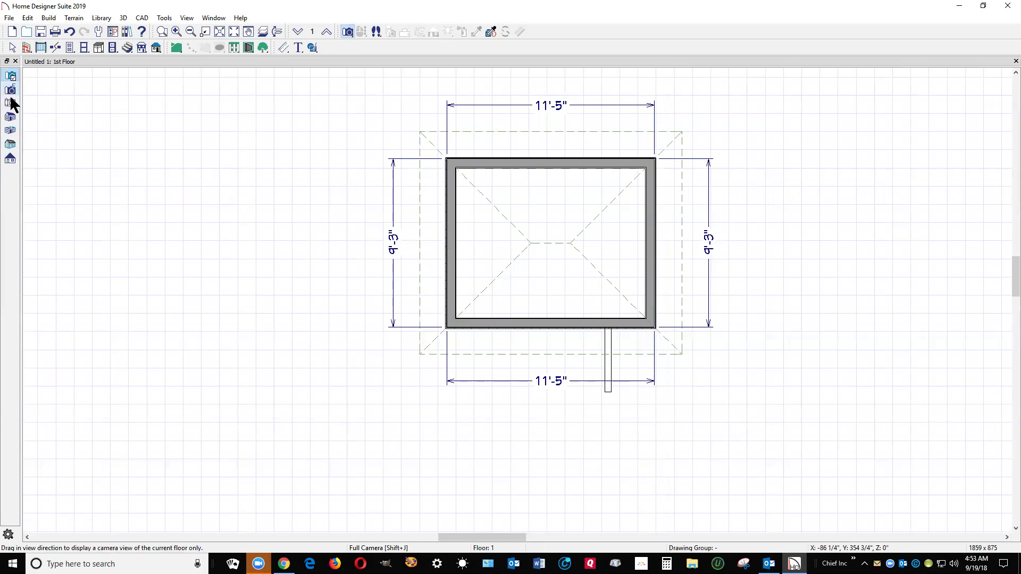
left_click(11, 149)
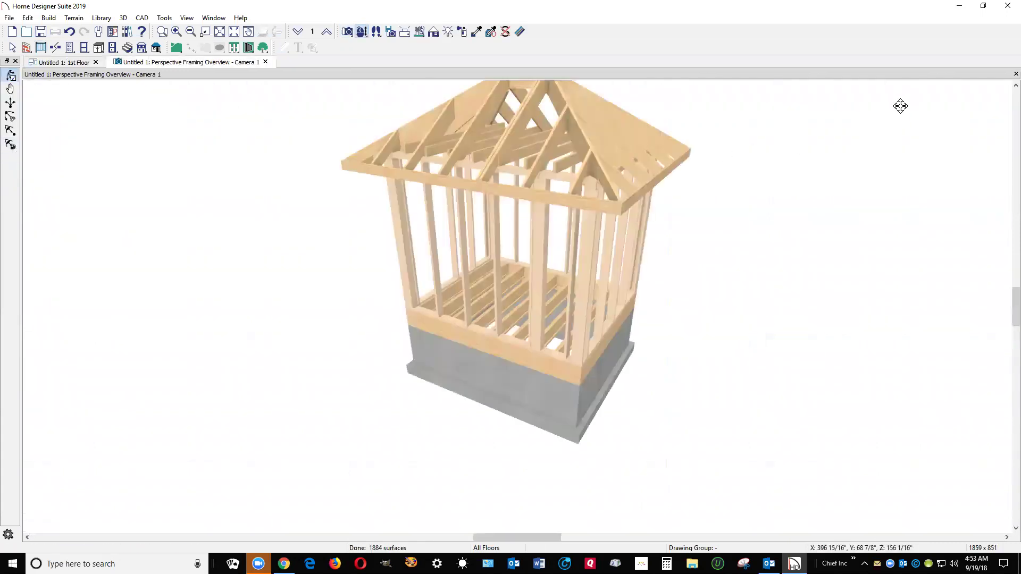
left_click(1016, 74)
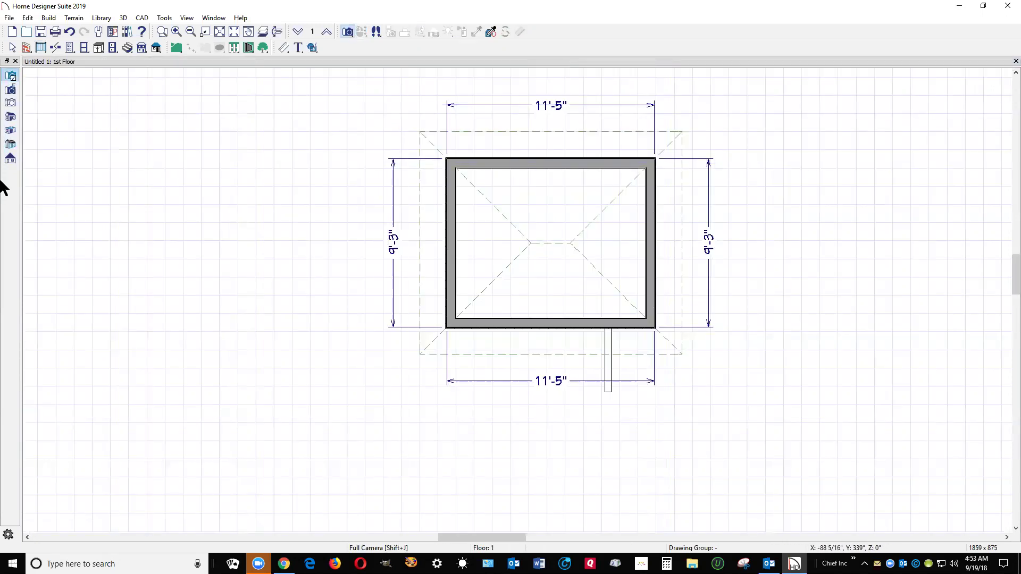
Create a perspective full overview of the building and view the new railing up close.
left_click(12, 120)
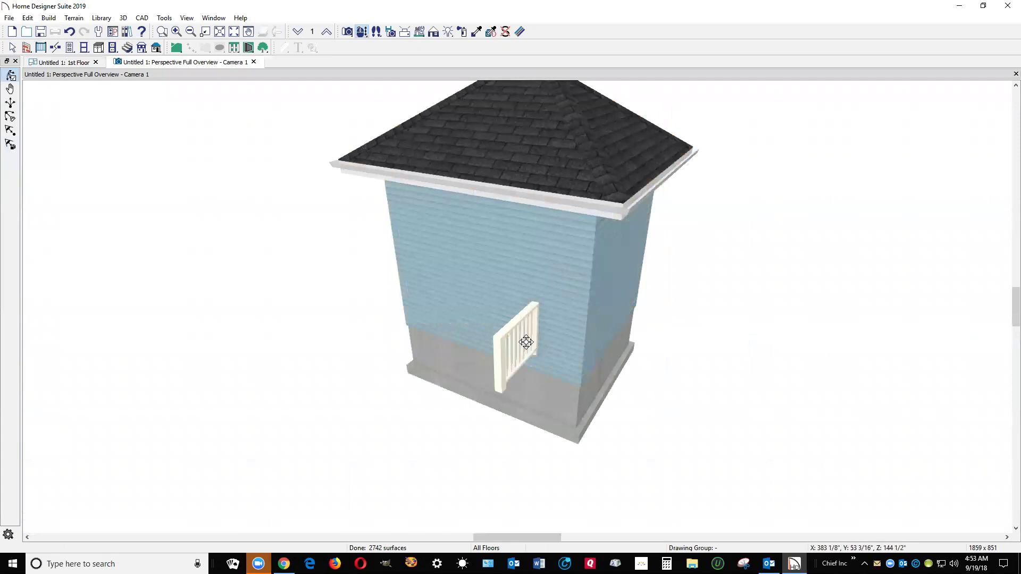
left_click_drag(522, 342, 503, 317)
scroll(490, 312, "up", 5)
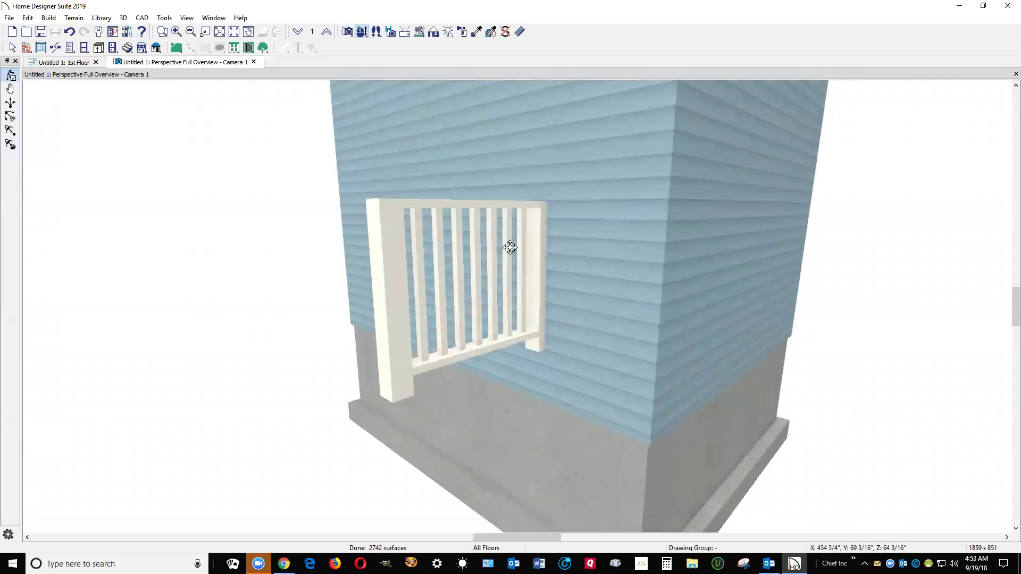
Return to the 1st floor plan, open the railing's specification and set its railing type to Panels.
key("ctrl+Tab")
key("space")
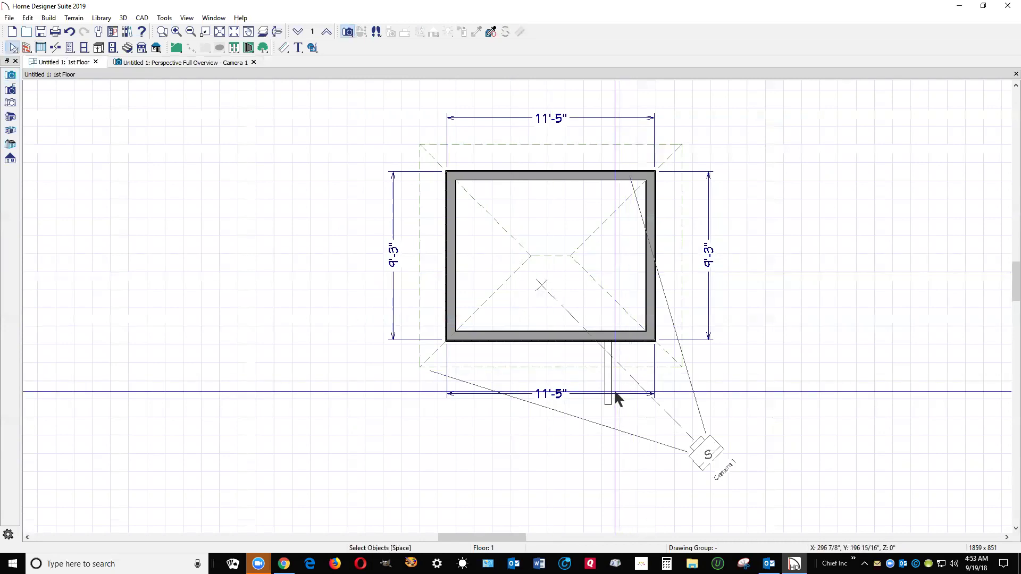
scroll(613, 393, "up", 4)
right_click(599, 364)
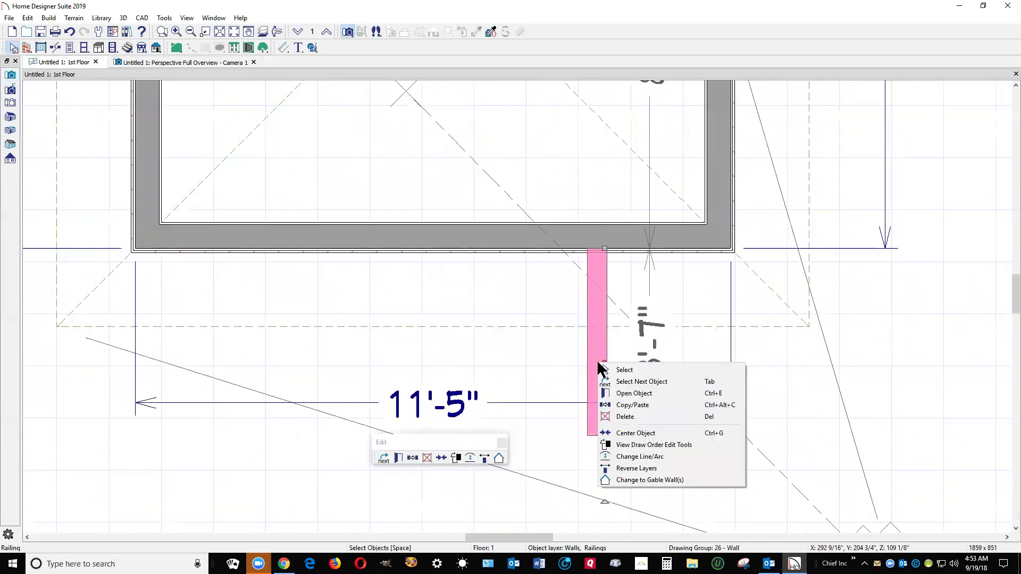
left_click(633, 392)
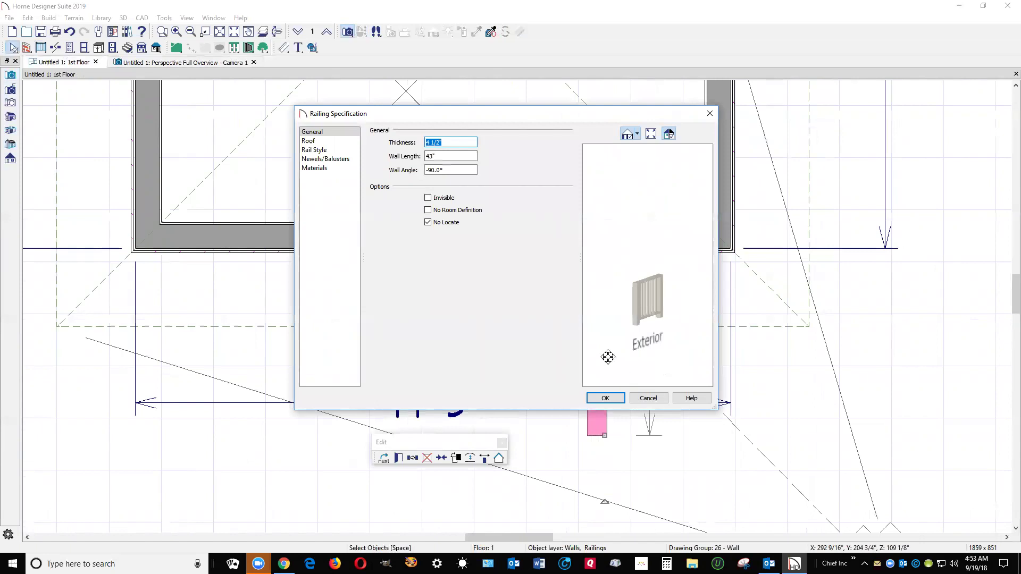
left_click(317, 150)
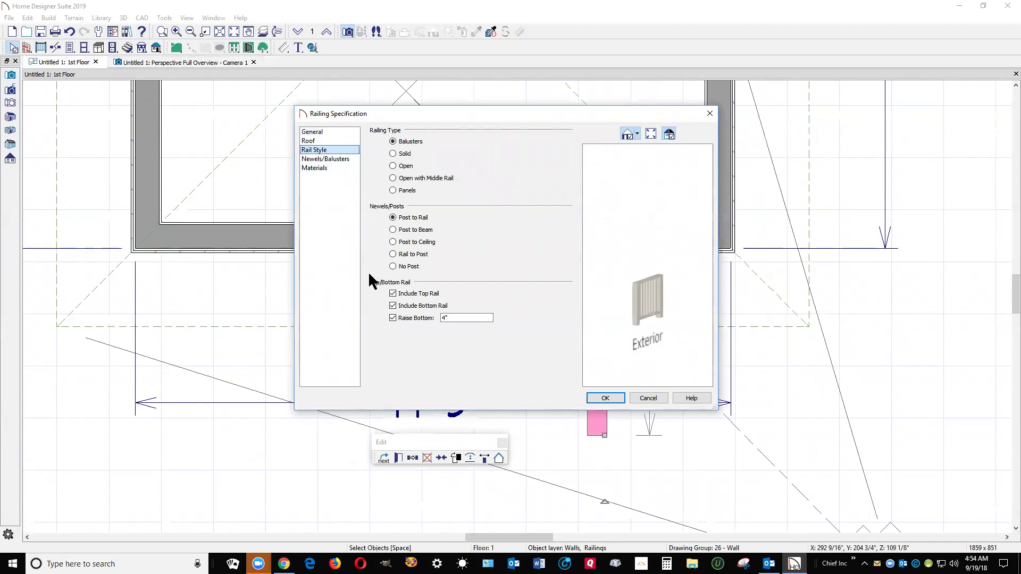
left_click(393, 190)
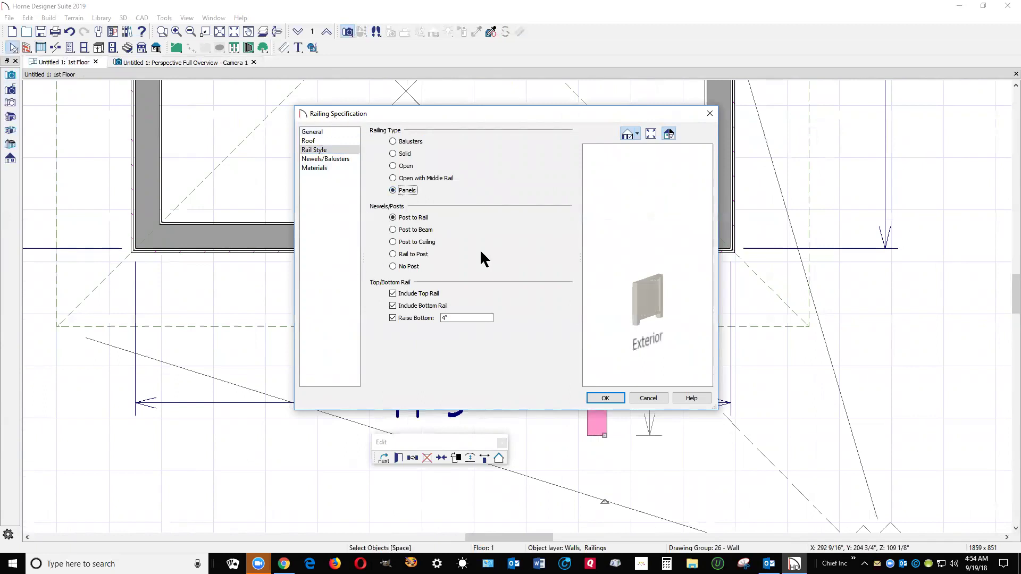
left_click_drag(668, 305, 607, 295)
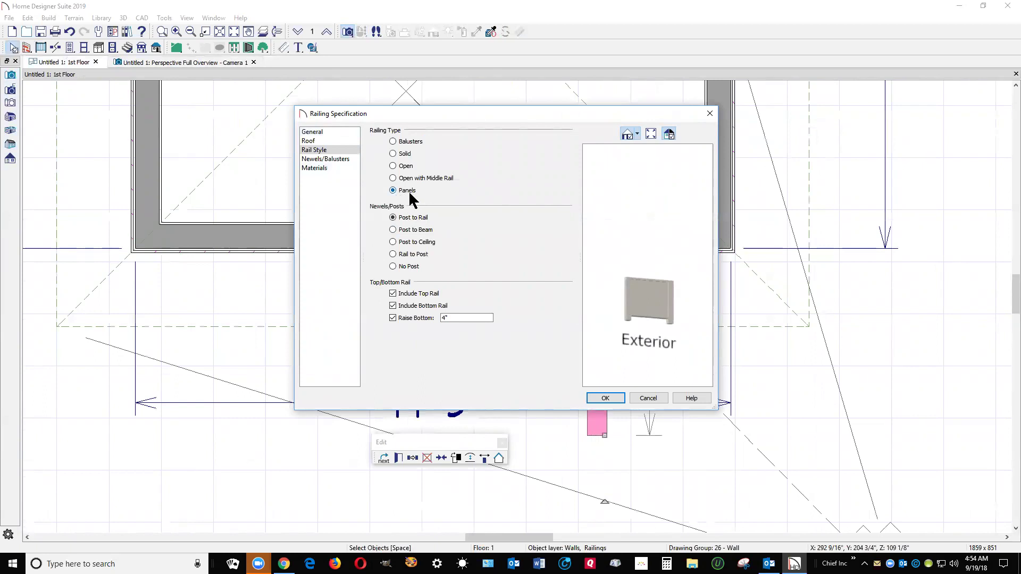
Assign the Glass Panel from the core library's Architectural, Fences & Railings, Glass category as the railing's panel type.
left_click(332, 159)
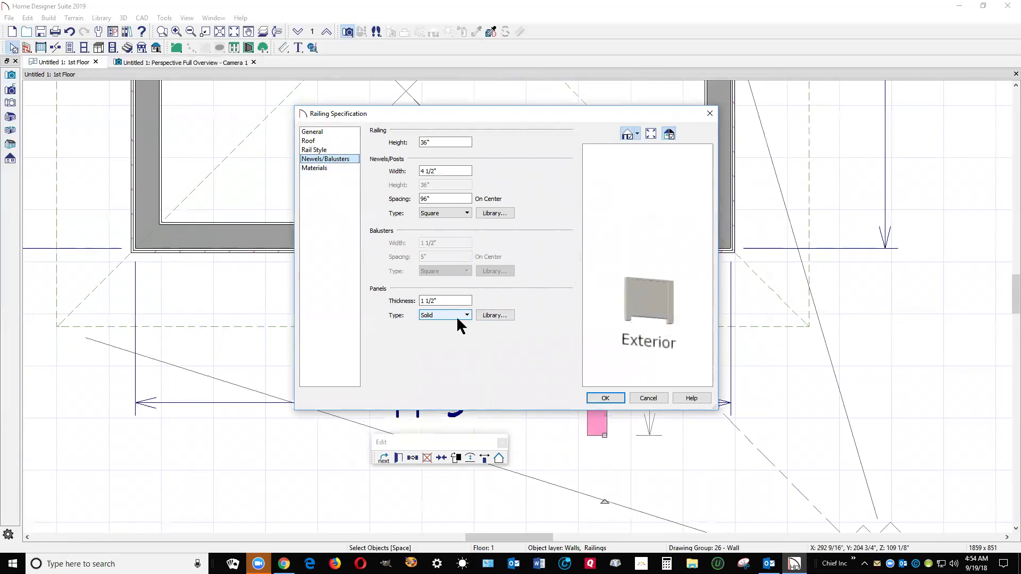
left_click(497, 315)
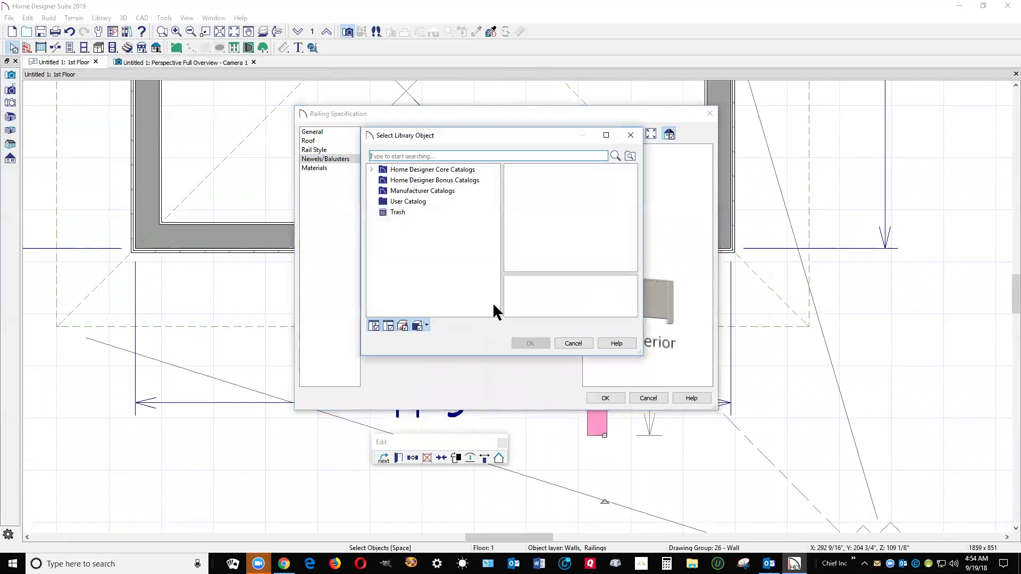
left_click(372, 170)
left_click(382, 181)
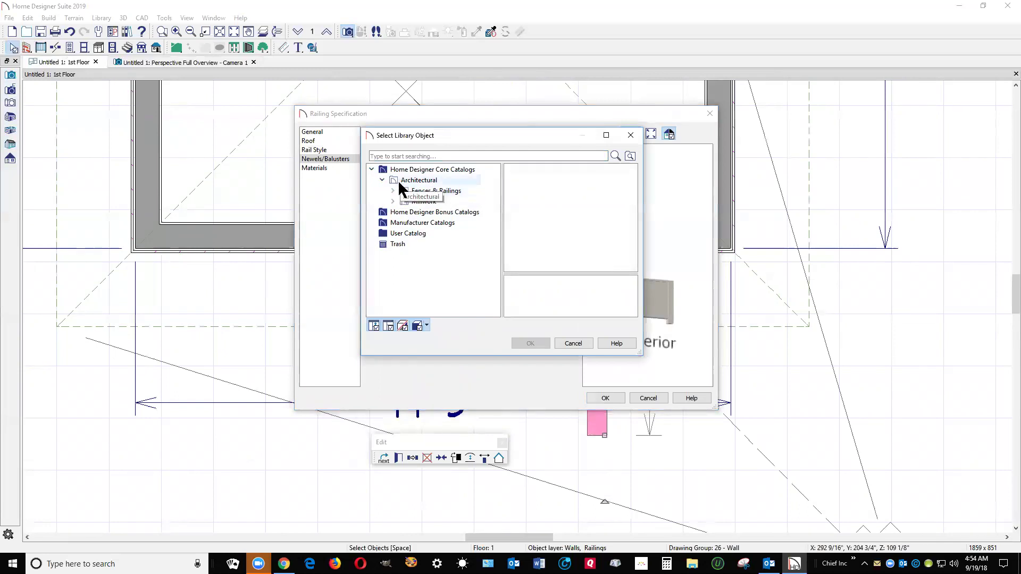
left_click(392, 190)
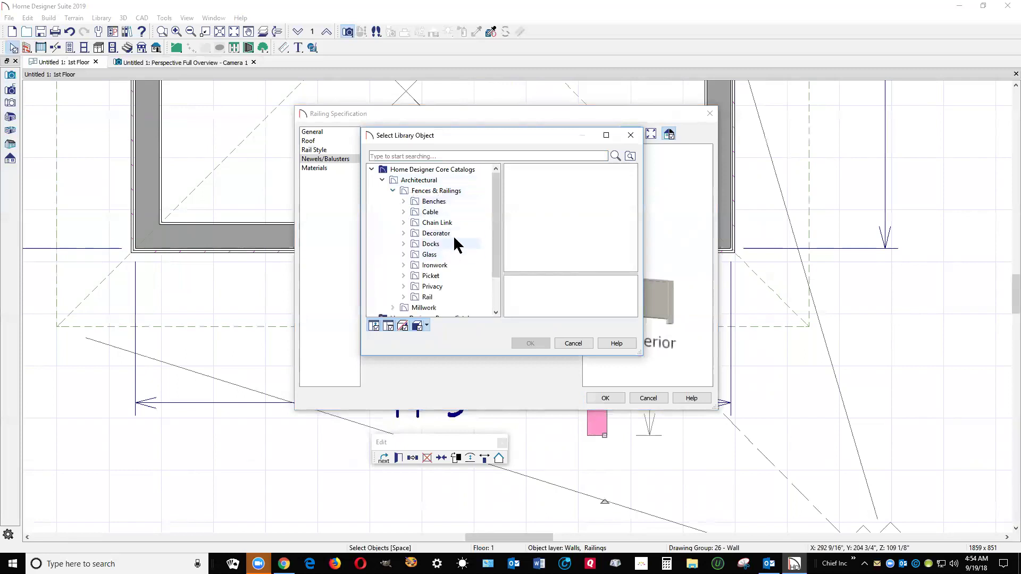
left_click(404, 254)
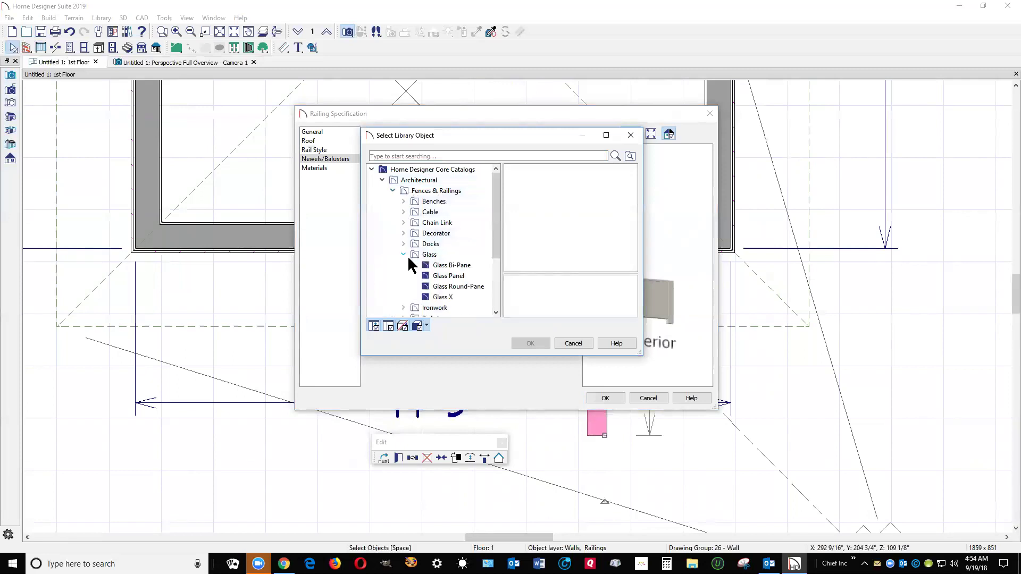
left_click(424, 255)
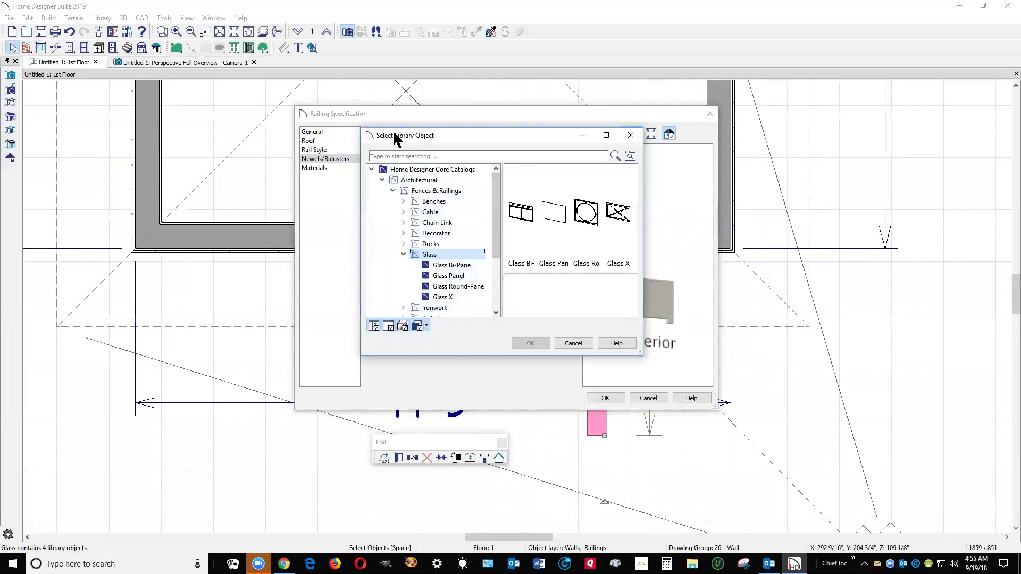
left_click_drag(387, 130, 251, 111)
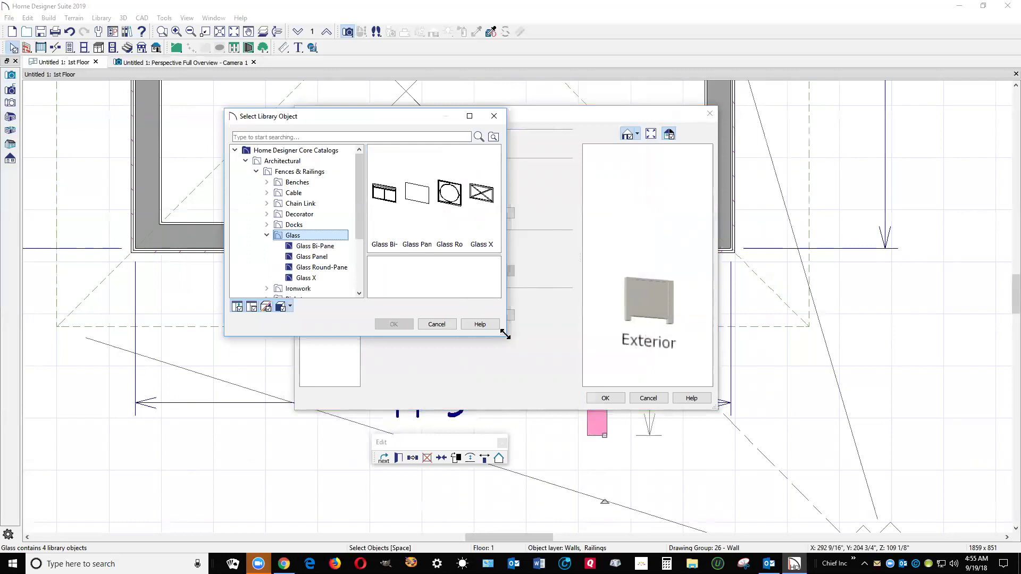
left_click_drag(505, 335, 909, 516)
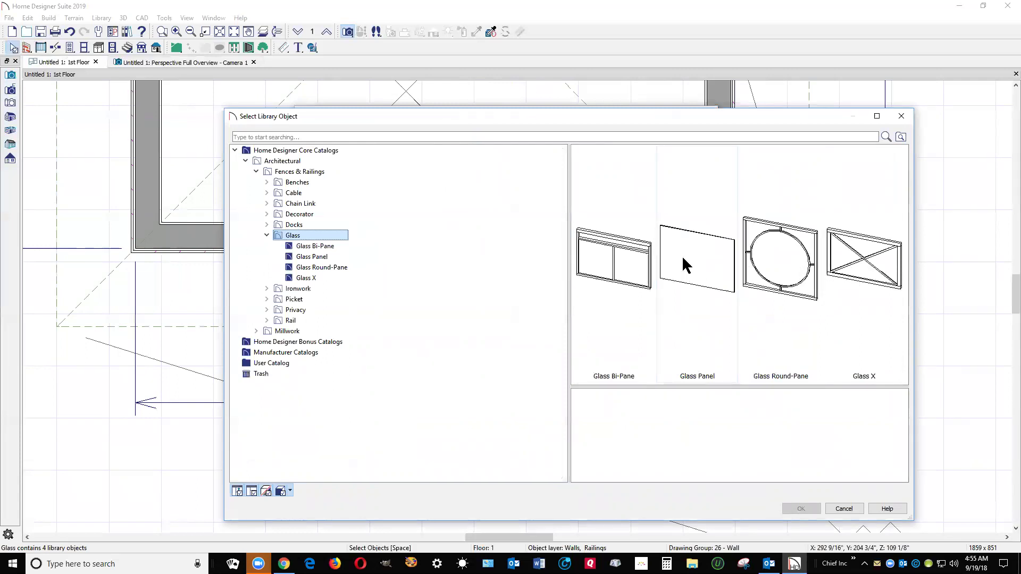
left_click(718, 373)
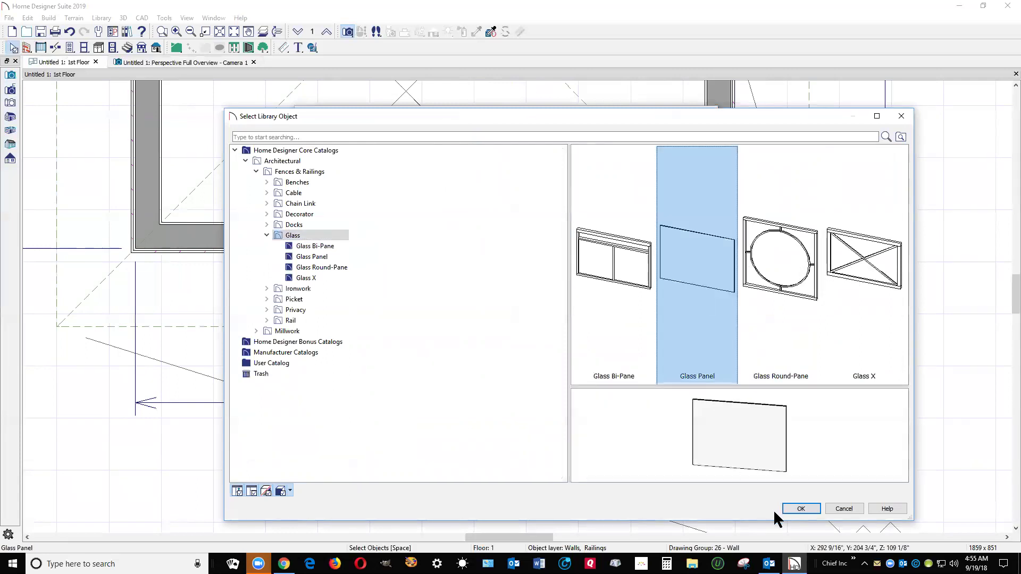
left_click(792, 510)
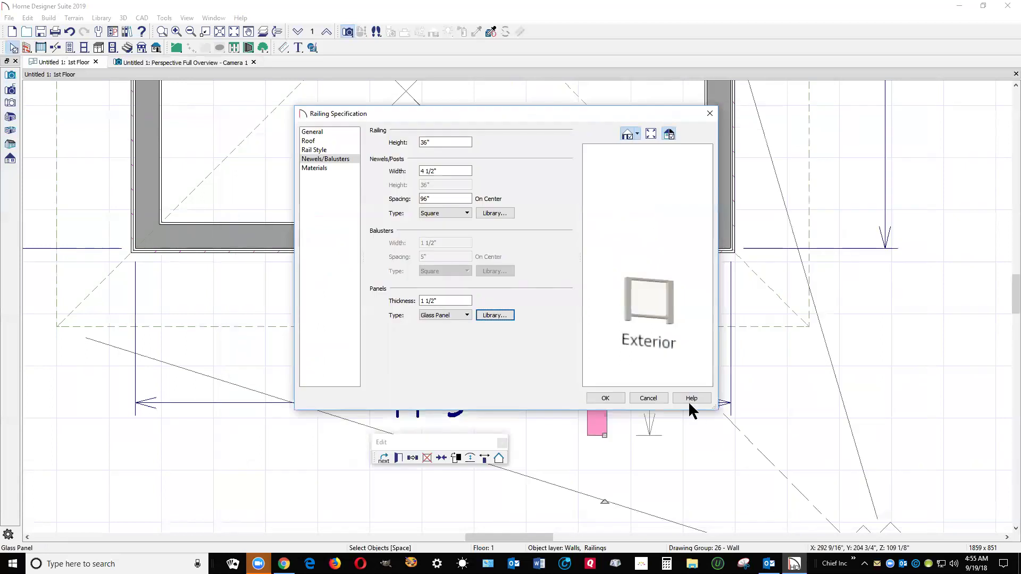
Change the railing's newel/post type to Round and check its shape in the preview.
scroll(635, 319, "up", 3)
scroll(634, 319, "up", 2)
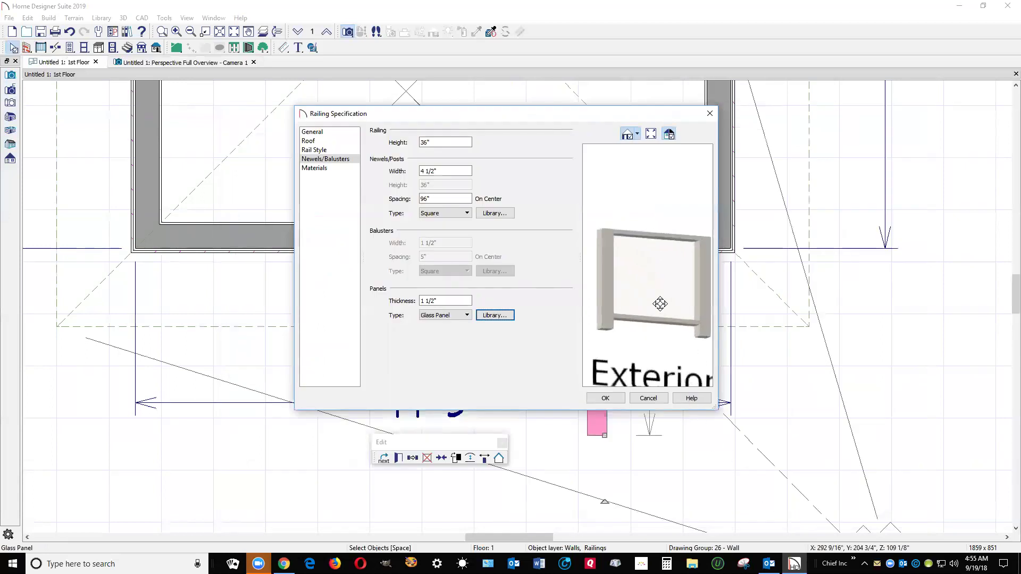
scroll(620, 330, "up", 3)
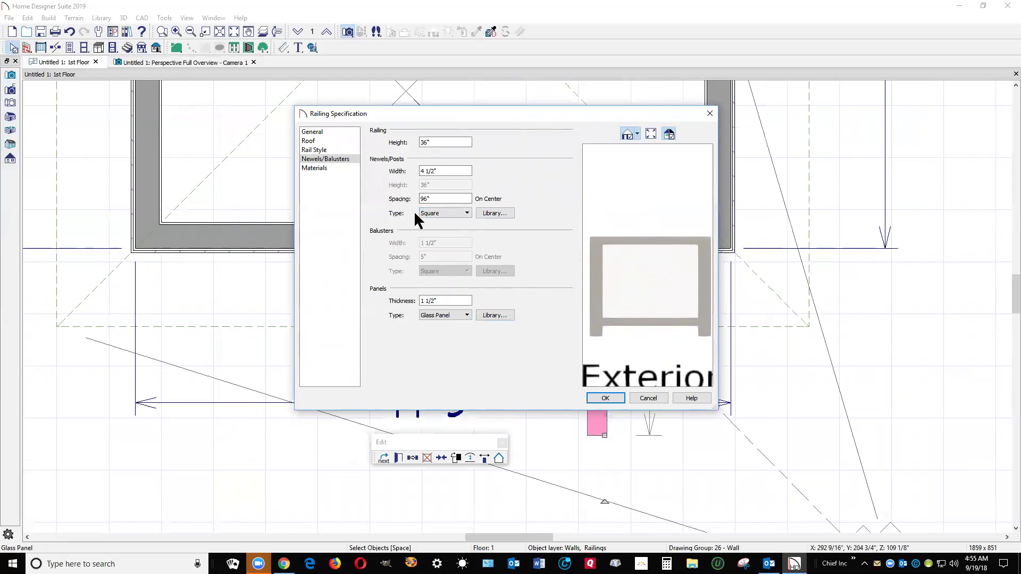
left_click(451, 214)
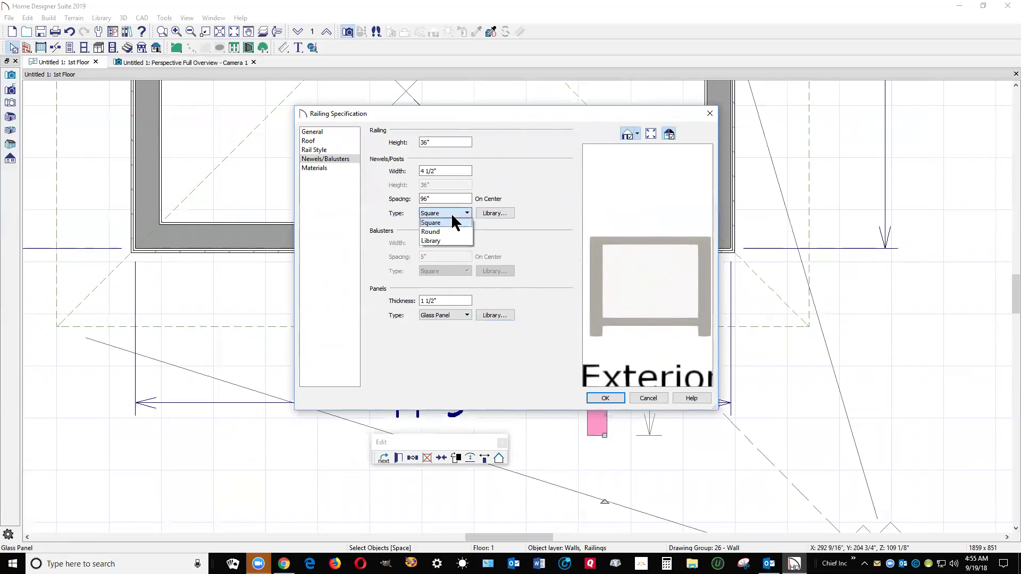
left_click(451, 232)
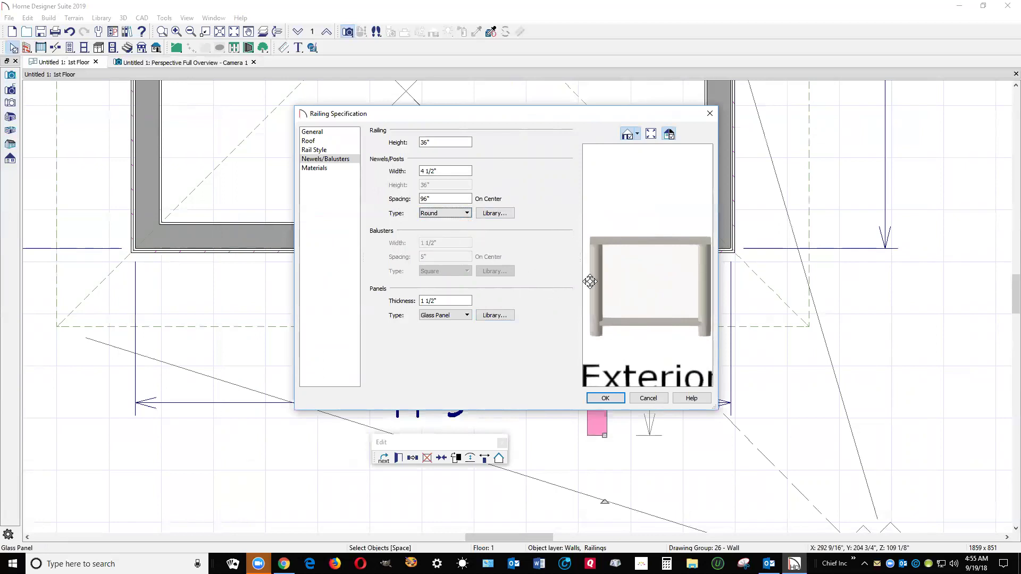
left_click_drag(615, 294, 517, 291)
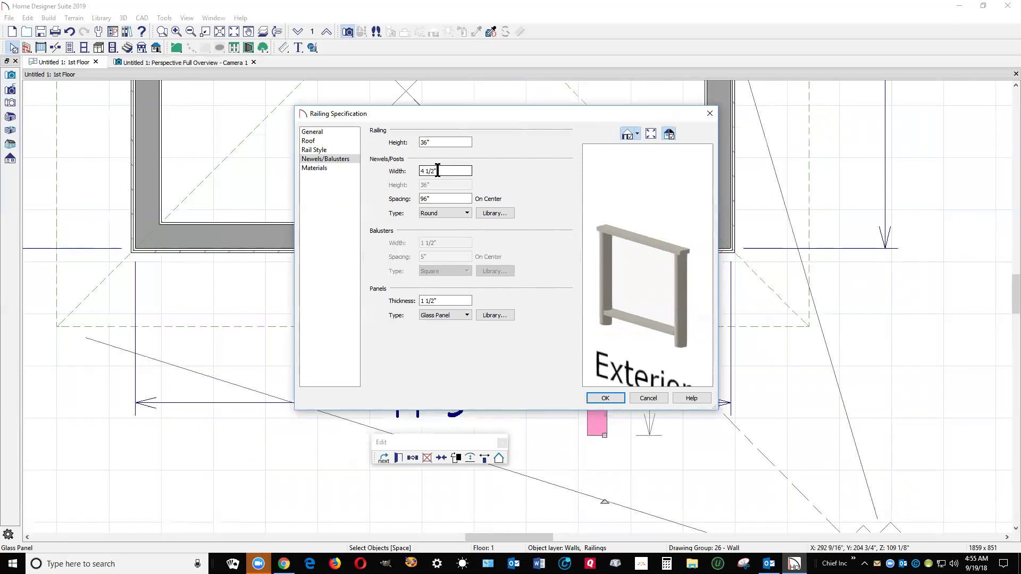
Set the railing's newel/post width to 1.5".
left_click_drag(437, 171, 333, 170)
type("1.5")
key("Tab")
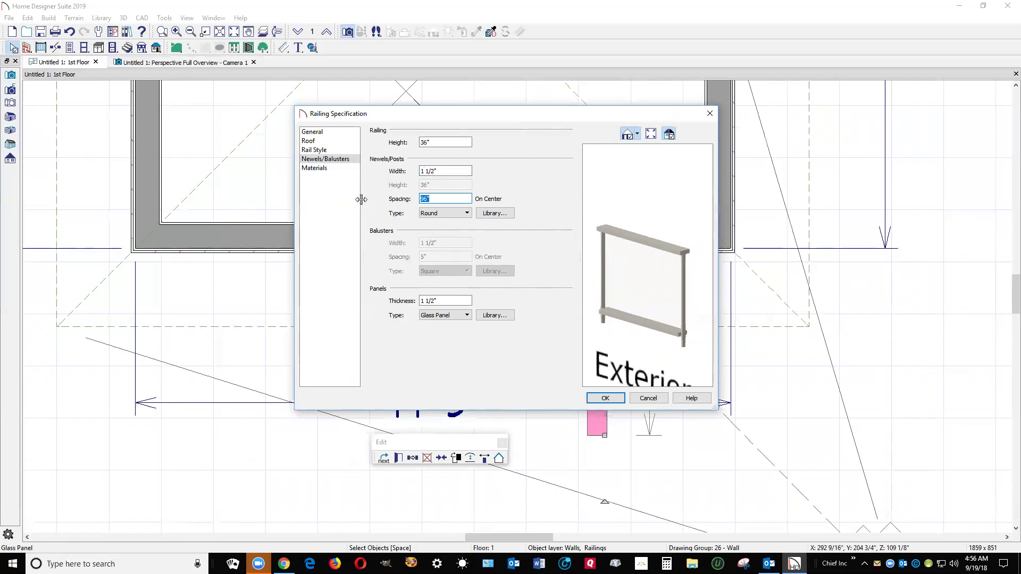
left_click(328, 158)
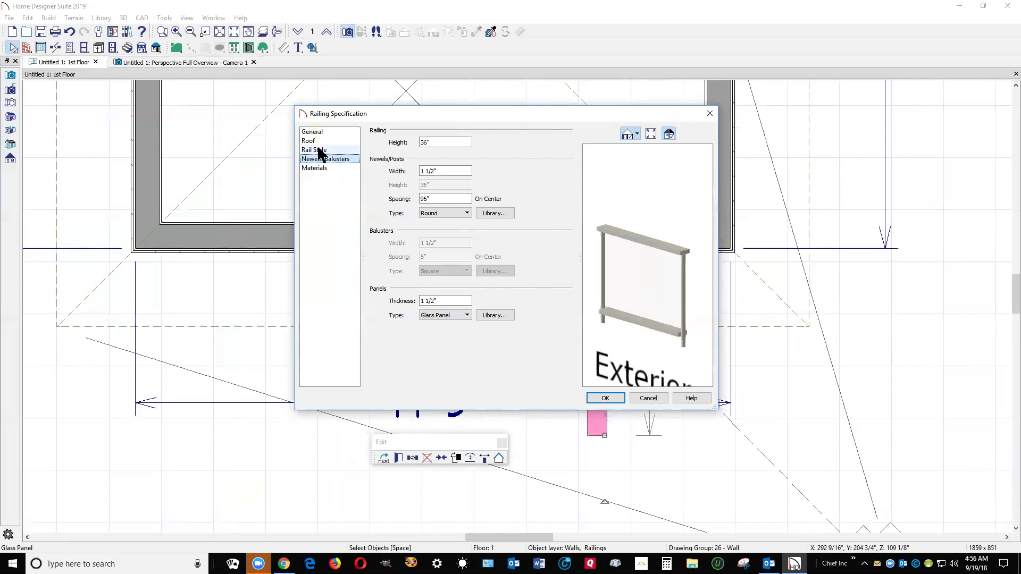
left_click(319, 151)
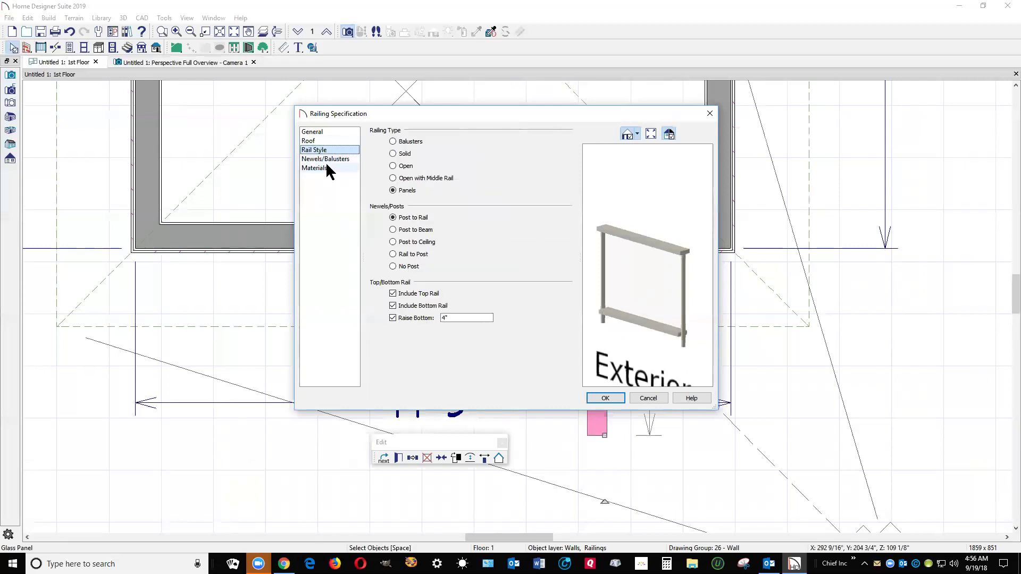
left_click(319, 168)
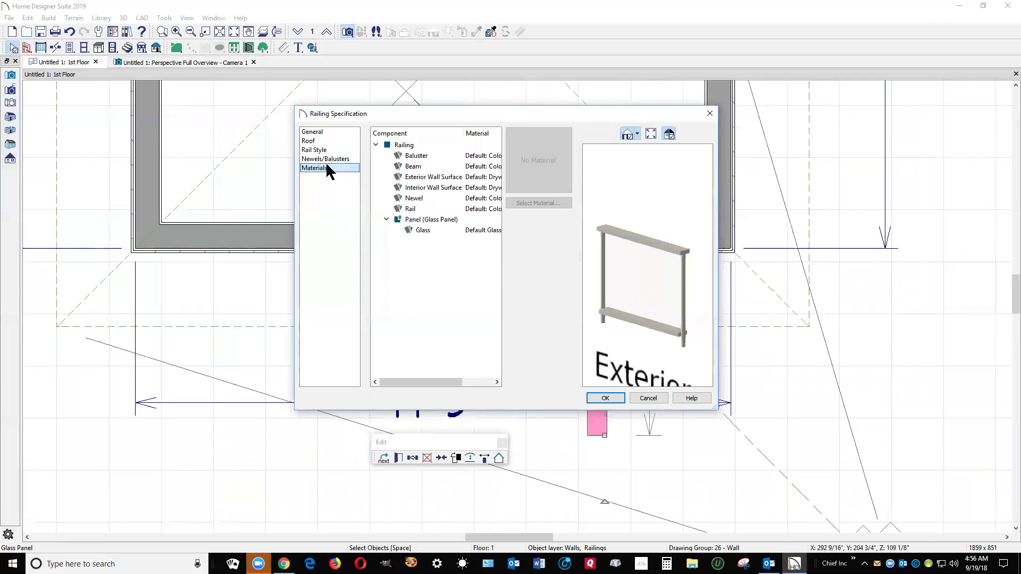
left_click(330, 159)
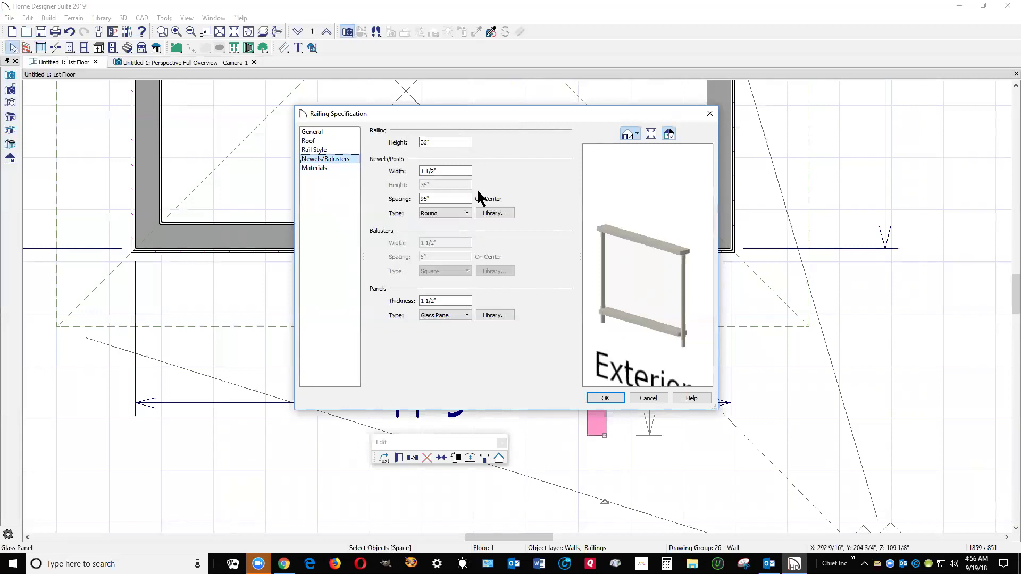
Try the Rail to Post option for the railing's newels/posts and return to Post to Rail.
left_click(326, 149)
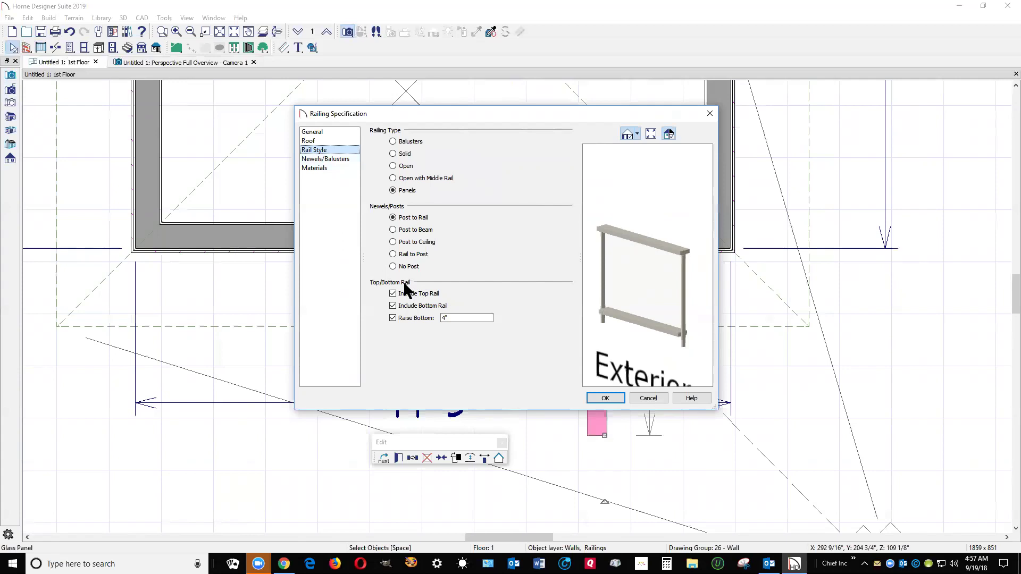
left_click(393, 255)
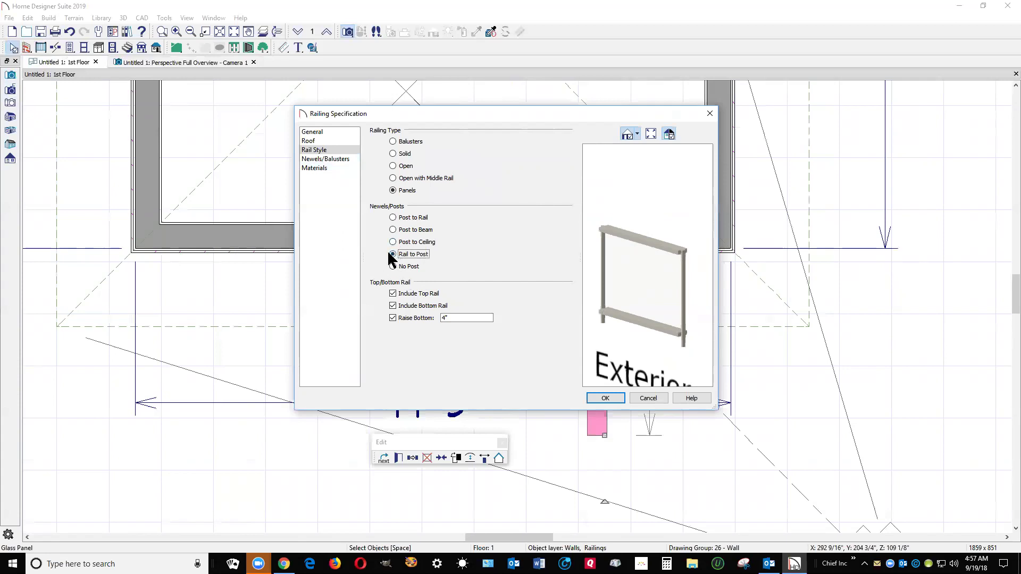
left_click(393, 218)
Set the railing's thickness to 1.5", check the result in the preview and the other settings, and accept the specification.
left_click(326, 139)
left_click(329, 132)
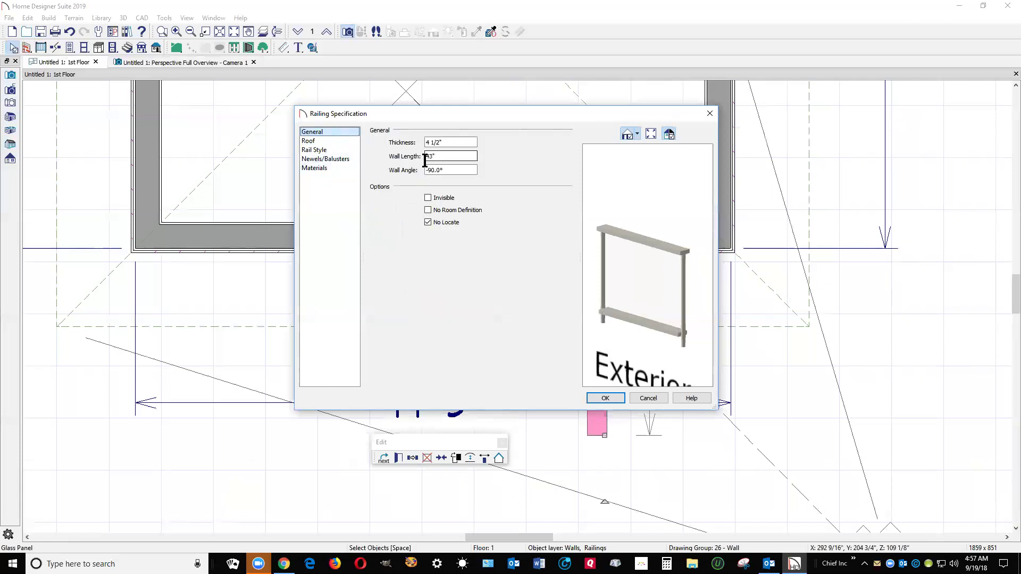
left_click(450, 142)
left_click_drag(450, 142, 425, 143)
type("1.5")
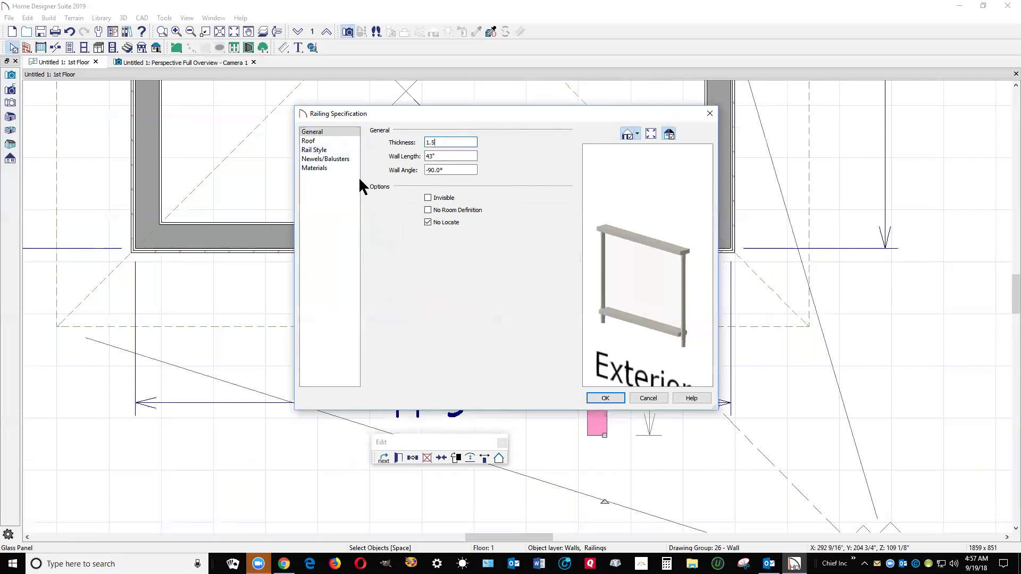
key("Tab")
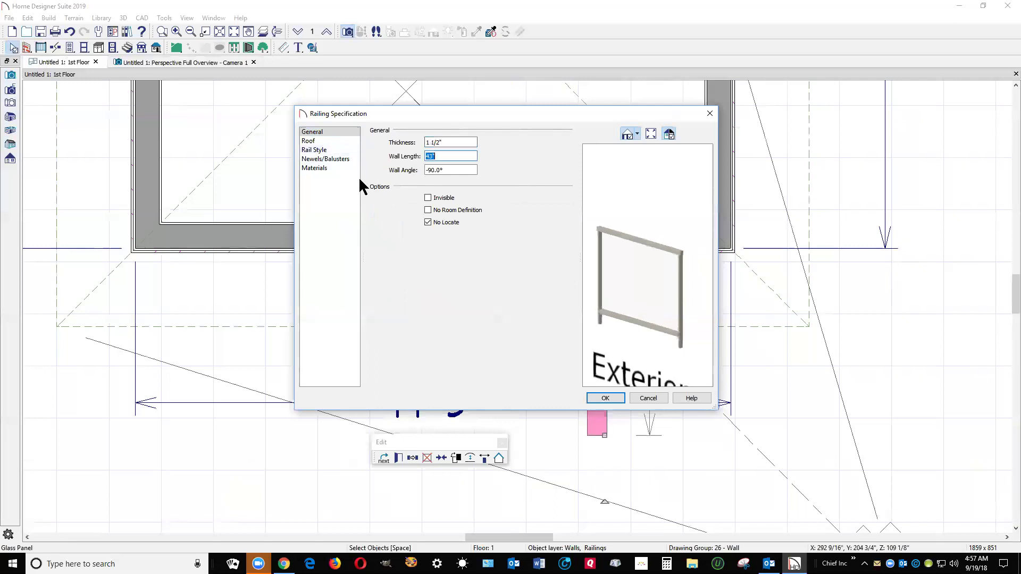
left_click_drag(628, 235, 603, 243)
left_click(322, 150)
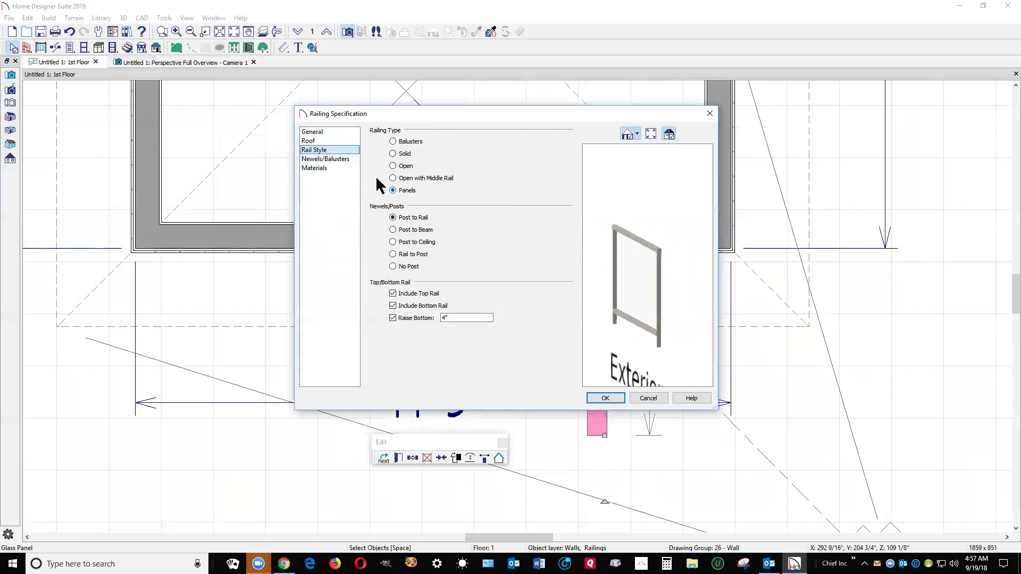
left_click(343, 161)
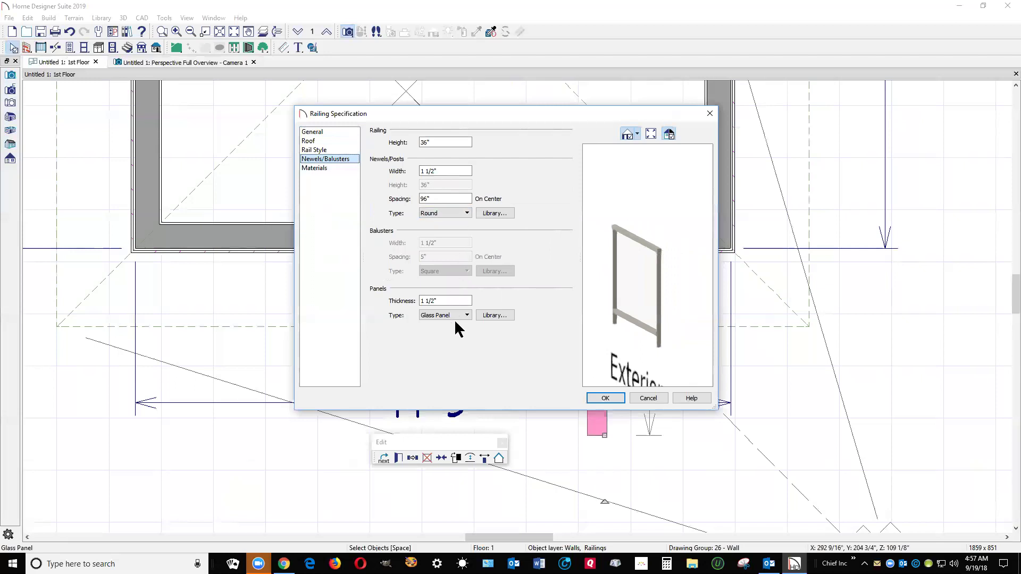
left_click(603, 396)
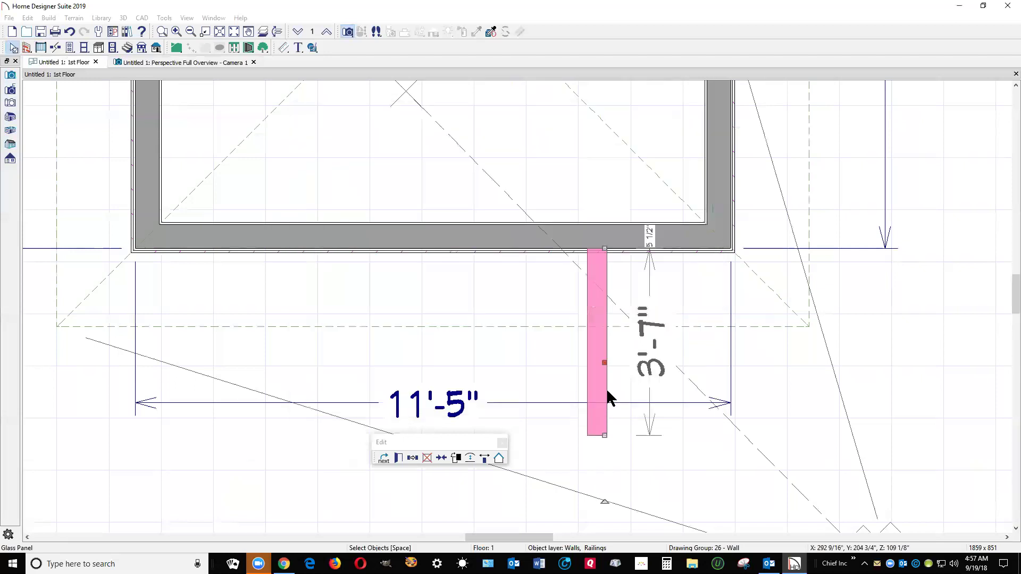
Copy the railing along the same exterior wall, about 6'-8 1/2" to the left of the original.
scroll(618, 372, "down", 3)
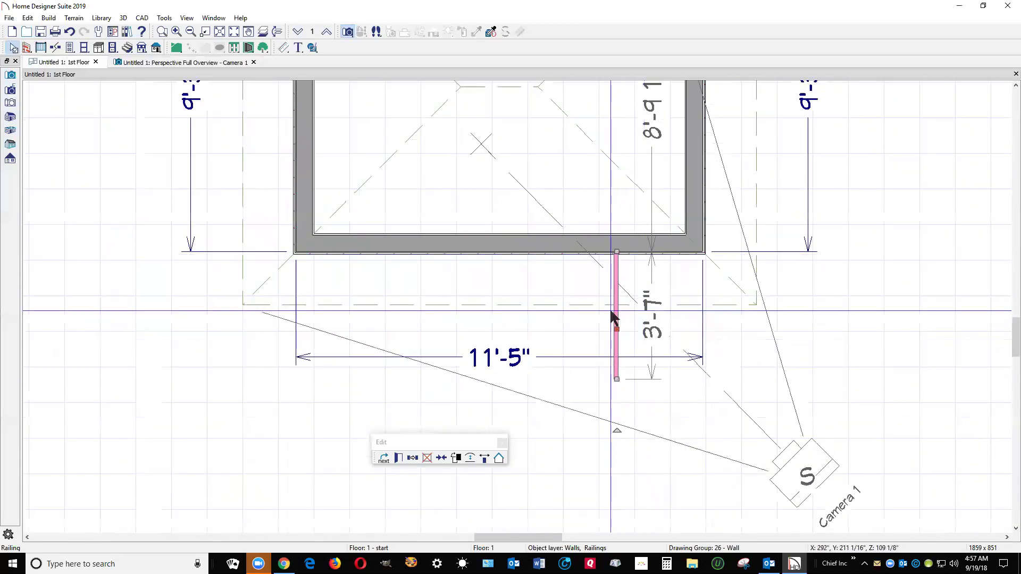
left_click(412, 458)
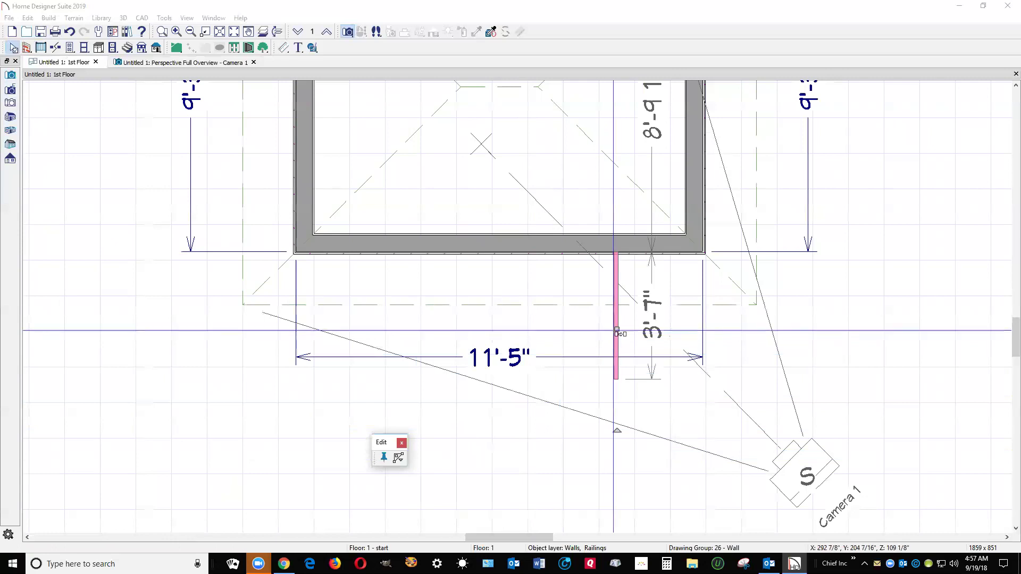
left_click_drag(618, 339, 376, 315)
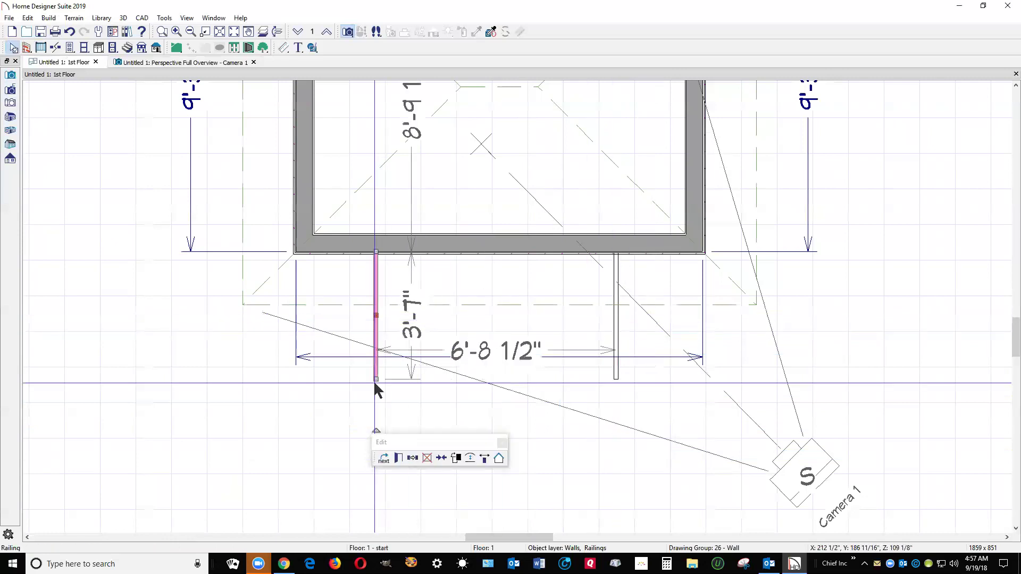
Place another copy of the railing in the open area below the two side railings and rotate it to horizontal.
left_click(412, 459)
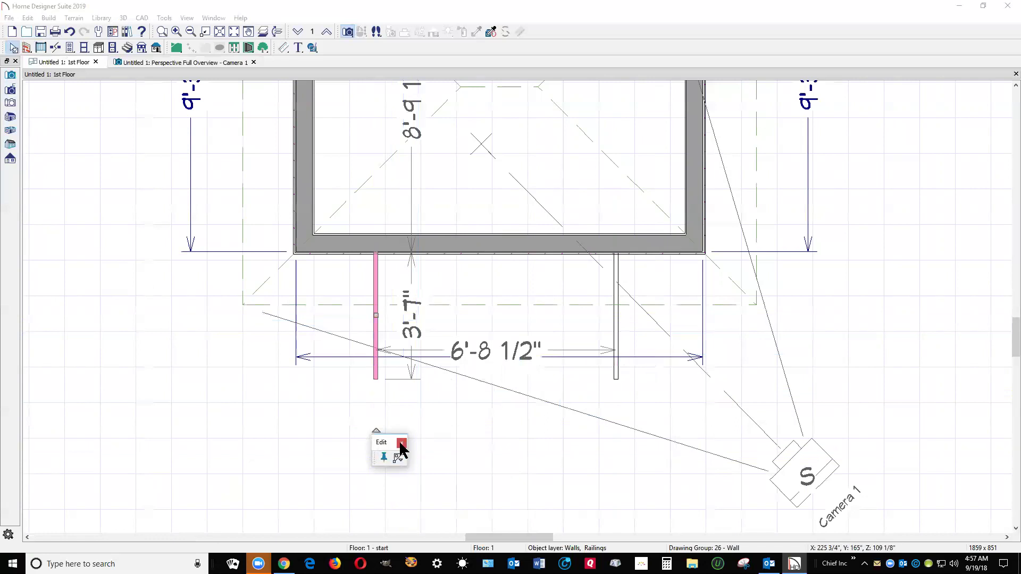
left_click_drag(393, 442, 749, 477)
left_click(504, 467)
left_click(508, 467)
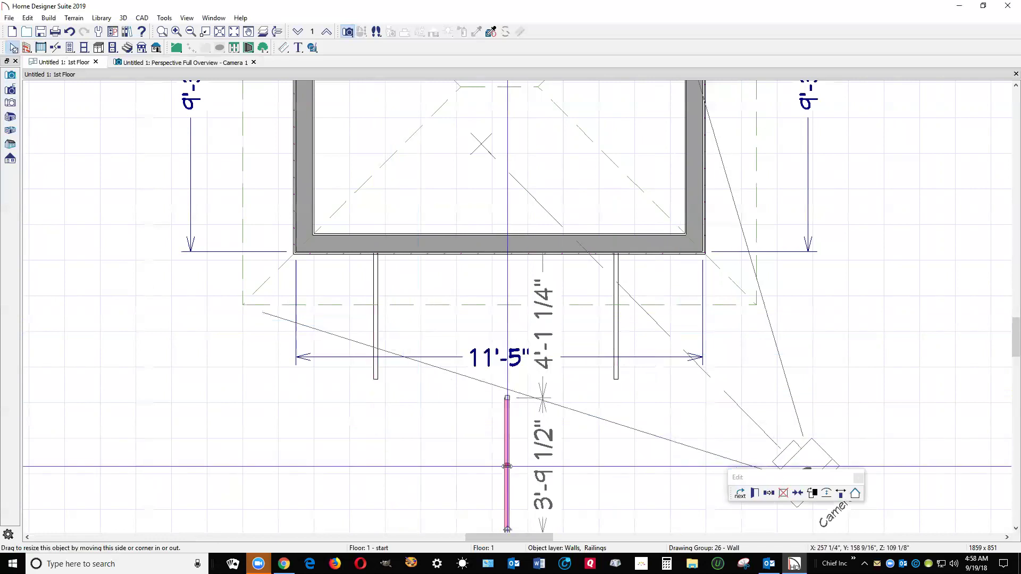
scroll(507, 467, "down", 1)
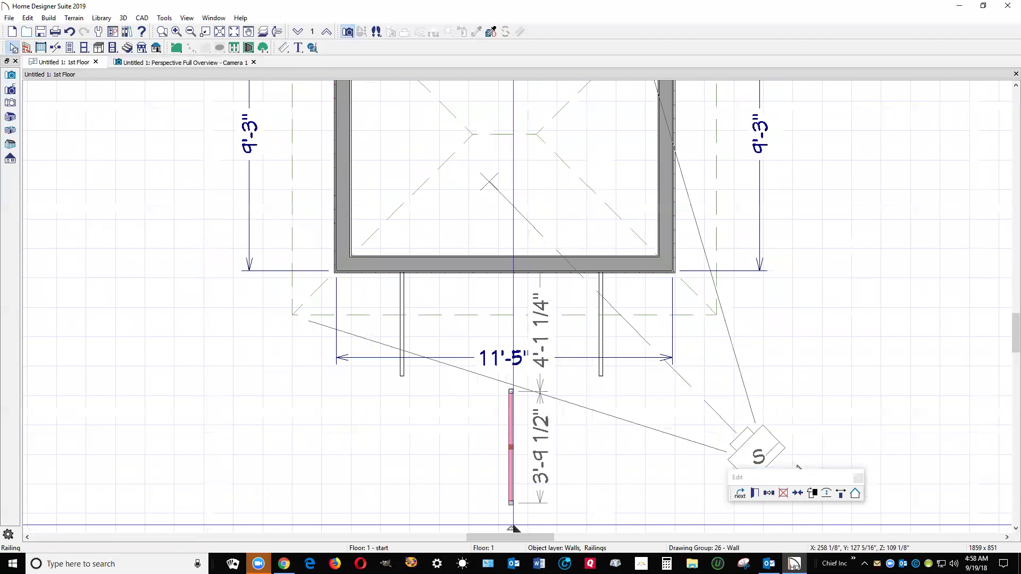
left_click_drag(512, 527, 406, 446)
scroll(518, 447, "up", 2)
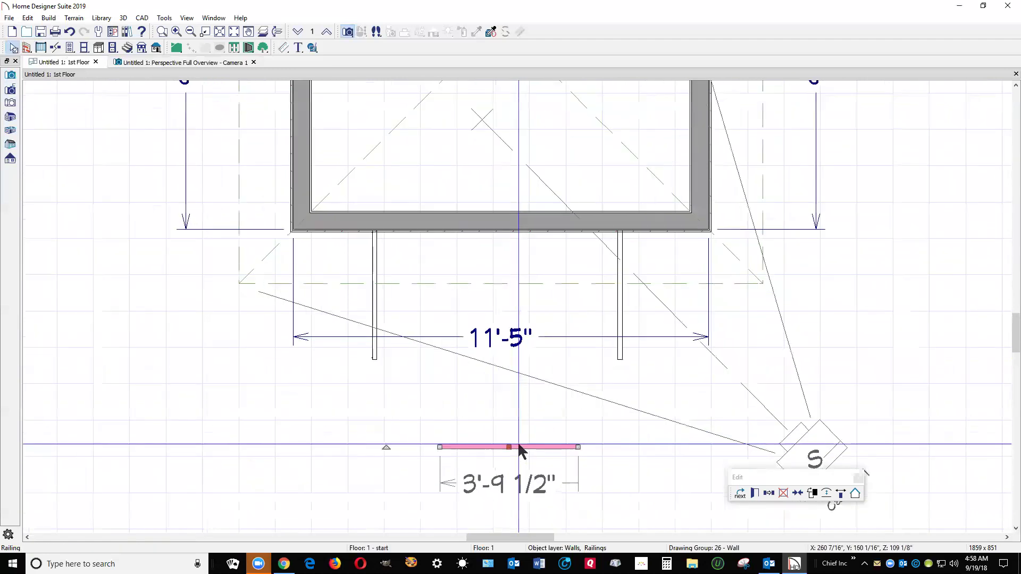
Move the horizontal railing up to the free ends of the side railings and extend both its ends to join them.
left_click_drag(504, 449, 534, 330)
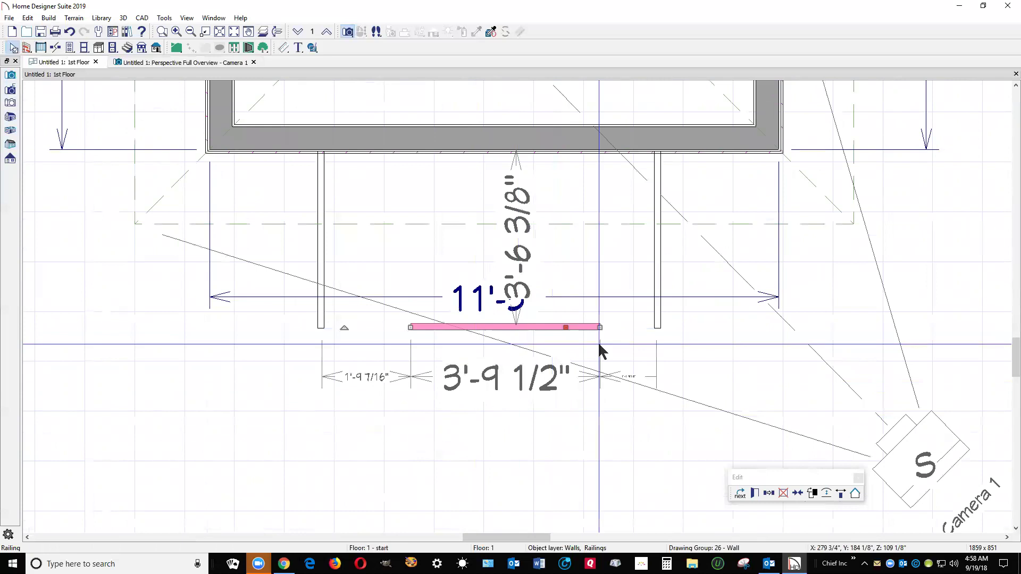
left_click_drag(600, 330, 658, 330)
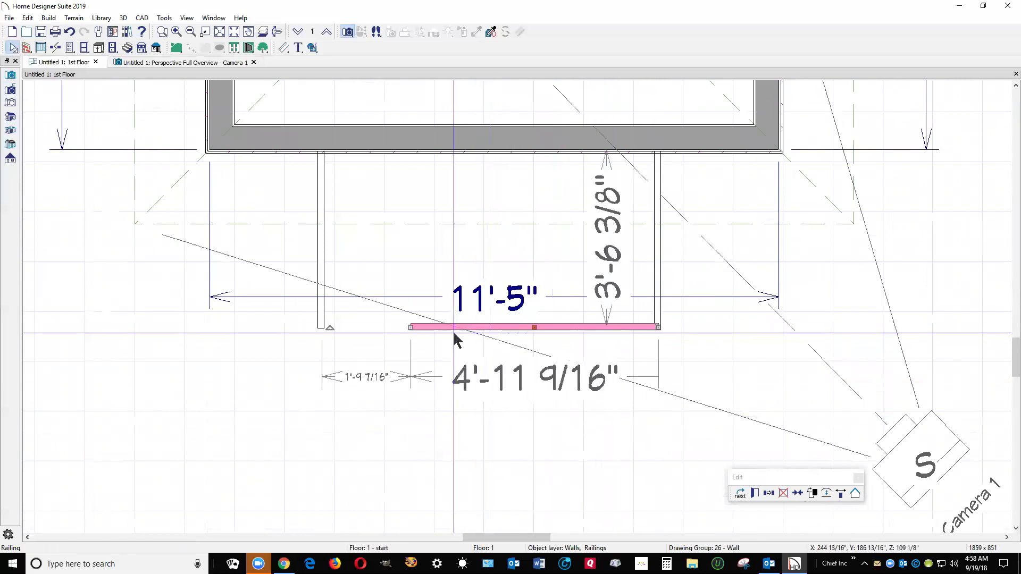
left_click_drag(408, 329, 318, 325)
left_click(391, 320)
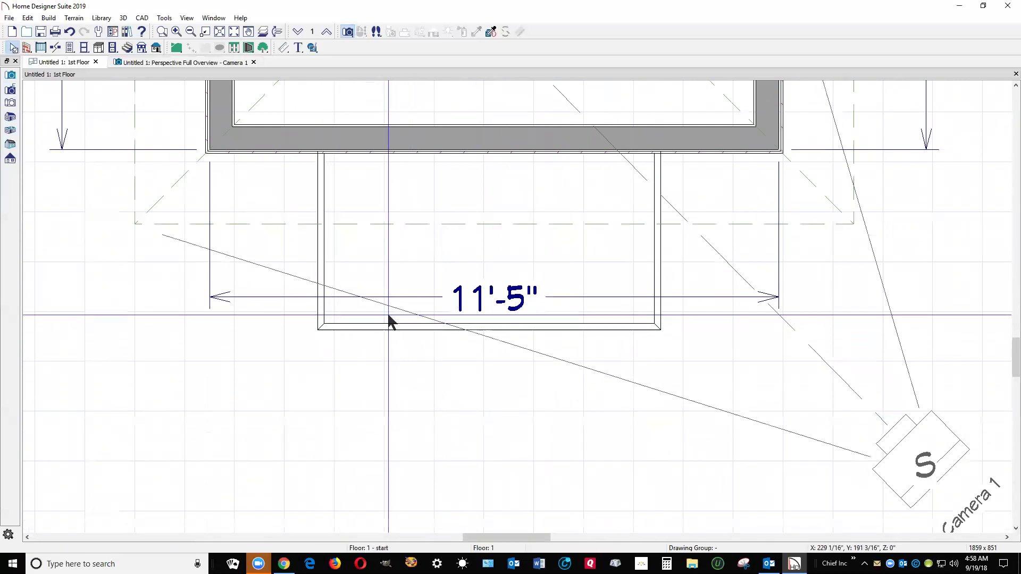
Set the room type of the area enclosed by the railings to Balcony, review its ceiling structure options, and accept.
scroll(399, 298, "down", 2)
double_click(400, 265)
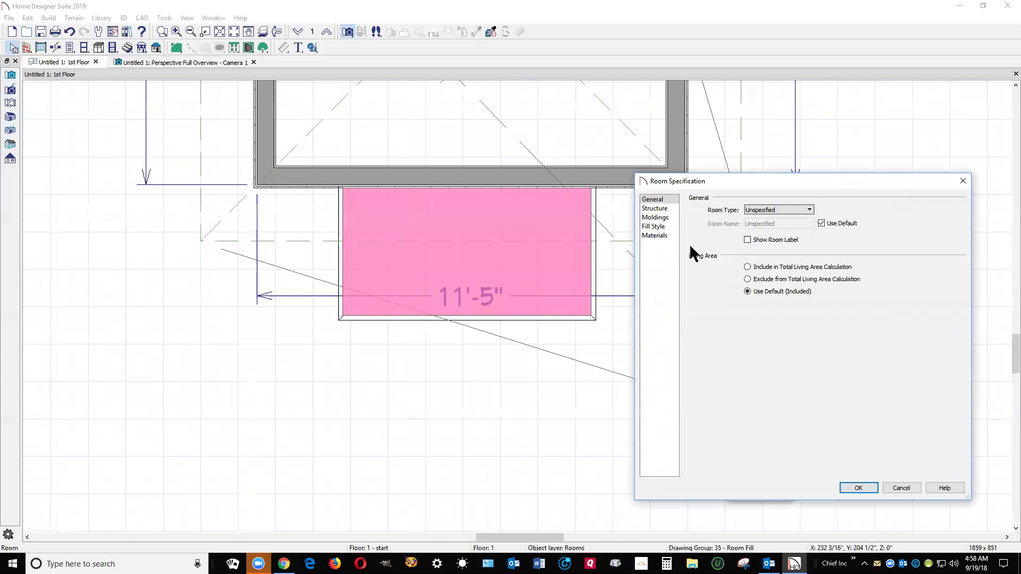
left_click(809, 210)
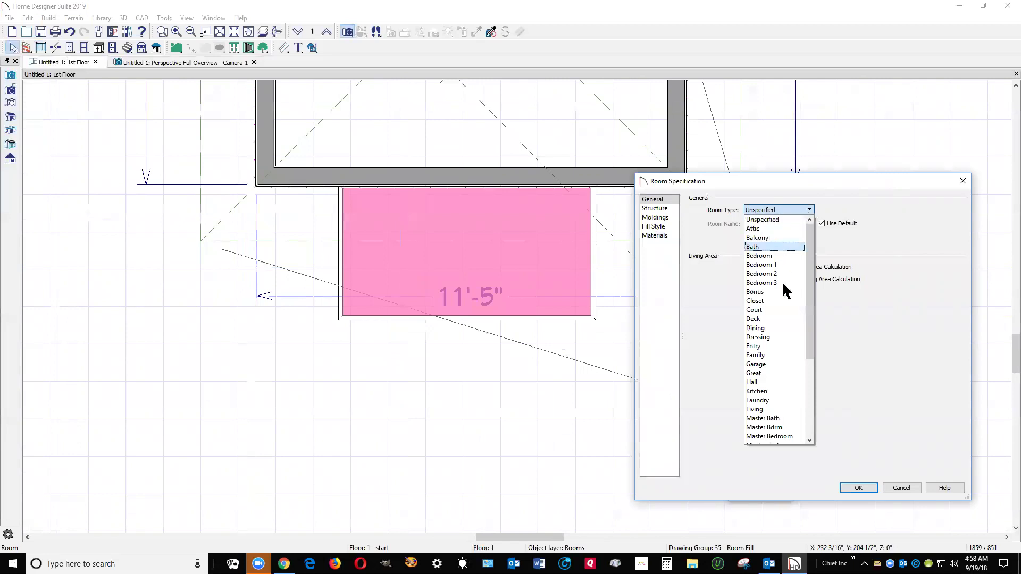
left_click(774, 236)
left_click(659, 209)
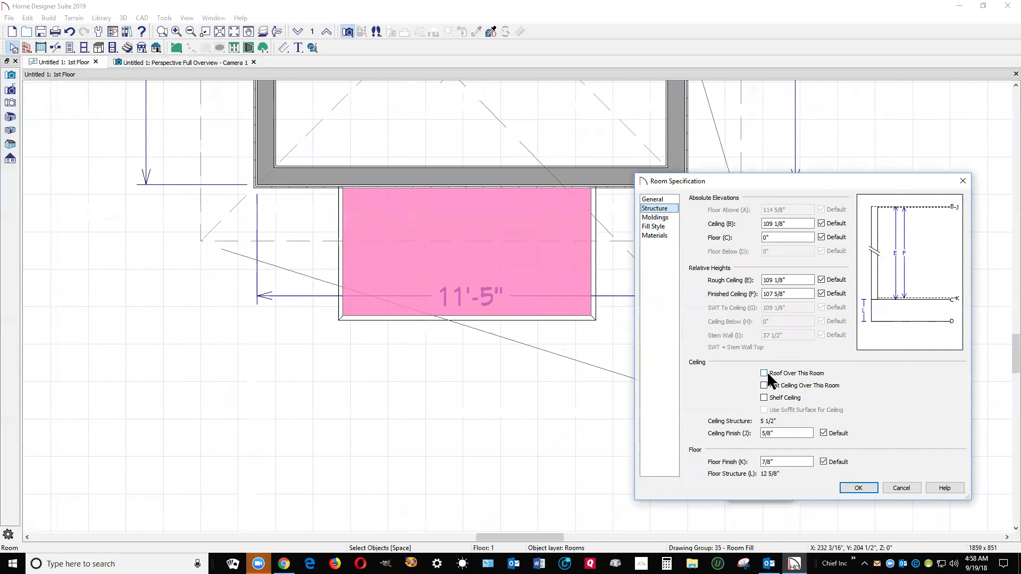
left_click(851, 486)
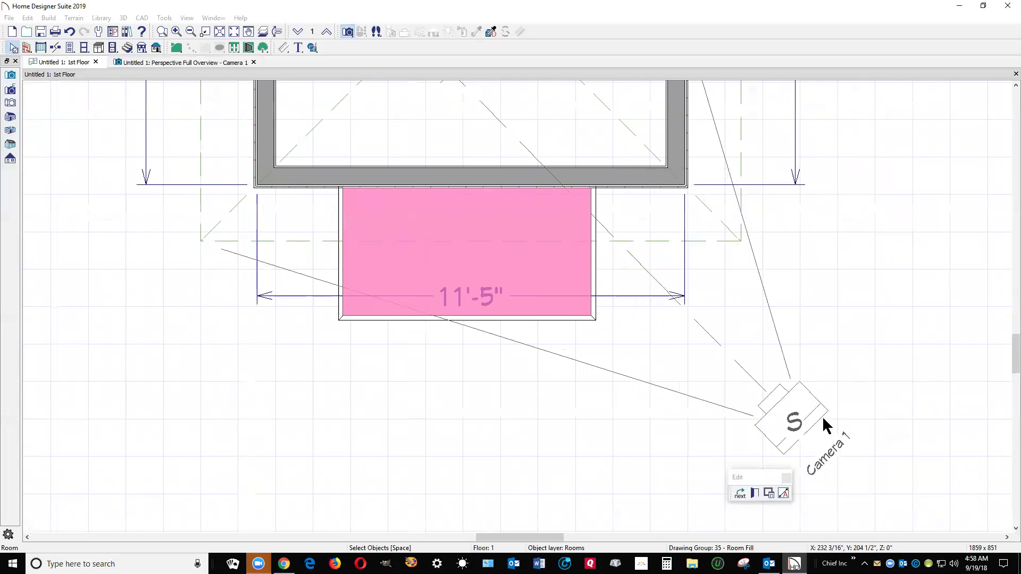
Examine the balcony and its glass railings from several angles in the perspective camera view.
key("ctrl+Tab")
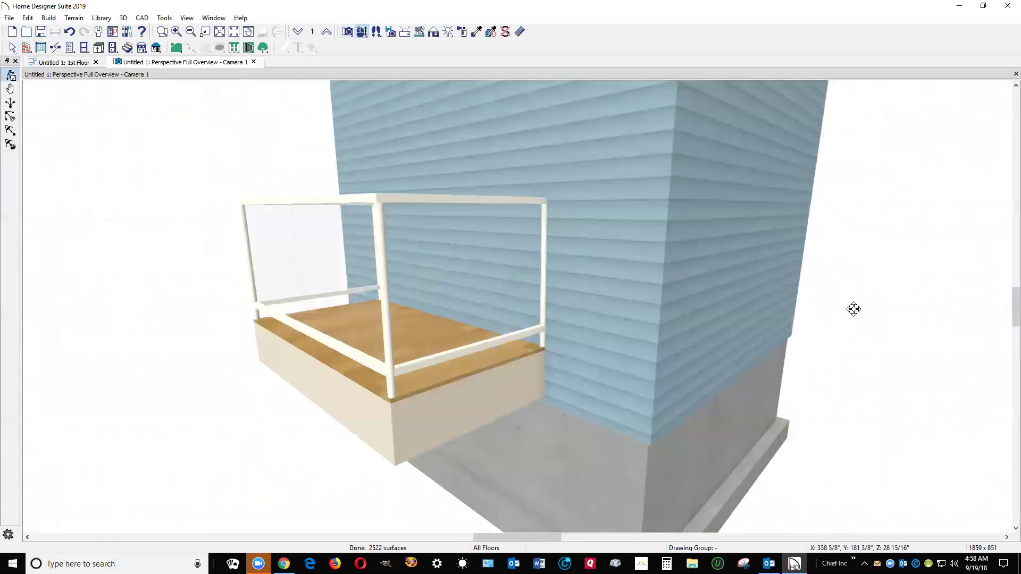
left_click_drag(854, 309, 550, 321)
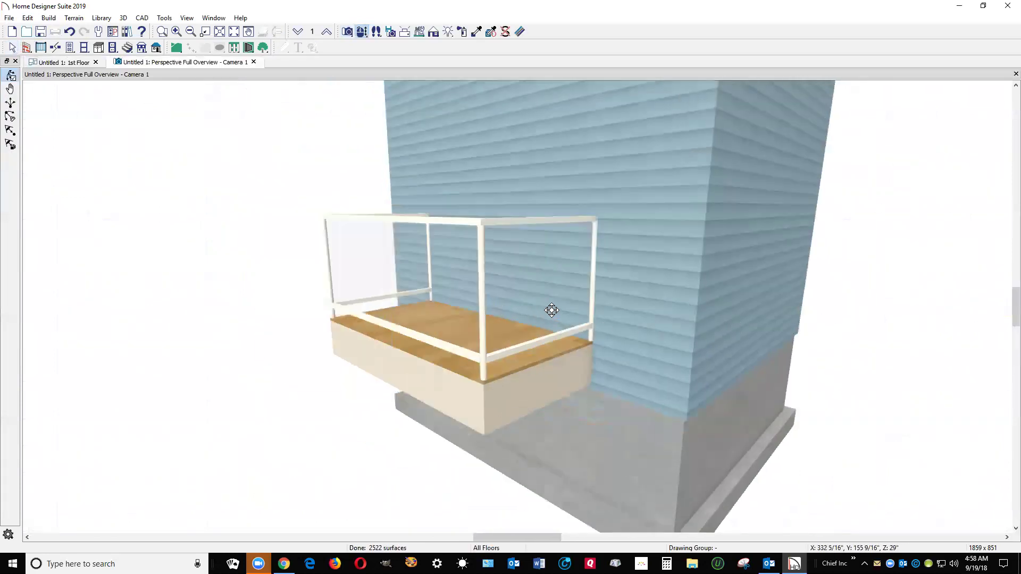
mouse_move(518, 319)
left_mouse_down()
mouse_move(594, 326)
mouse_move(527, 320)
left_mouse_up()
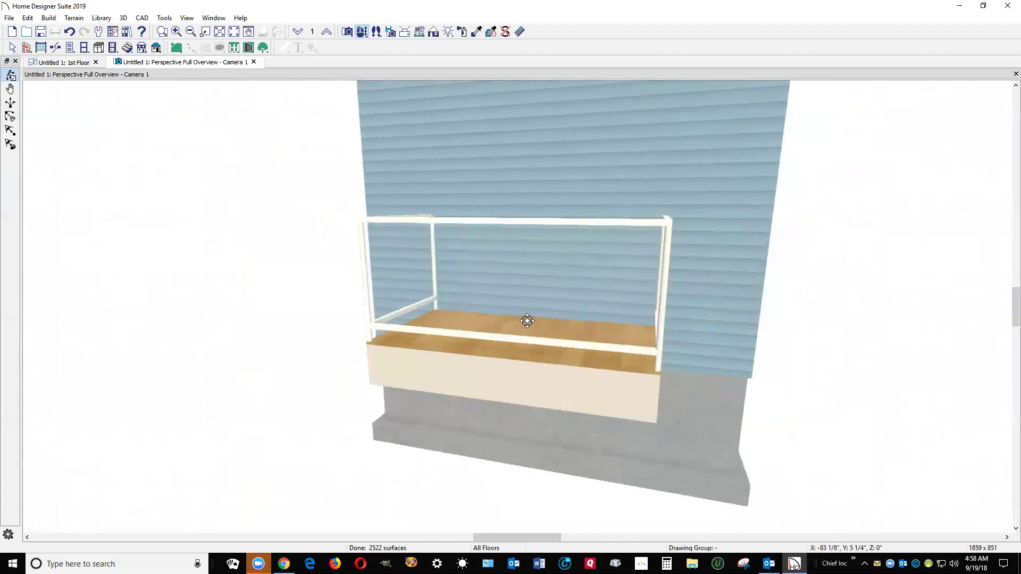
Open the material definition of the balcony's front glass panel for adjustment.
left_click(520, 31)
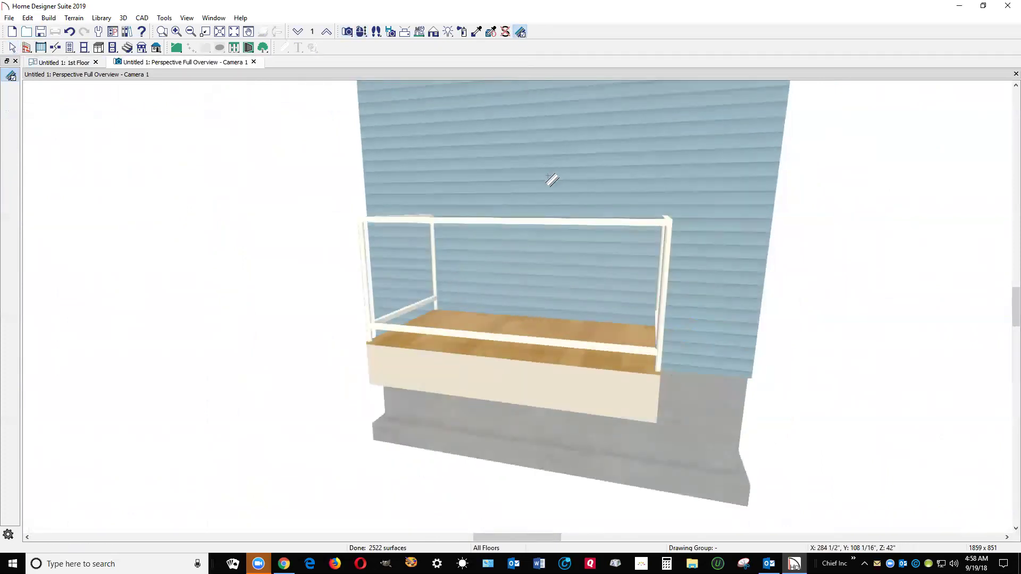
left_click(565, 280)
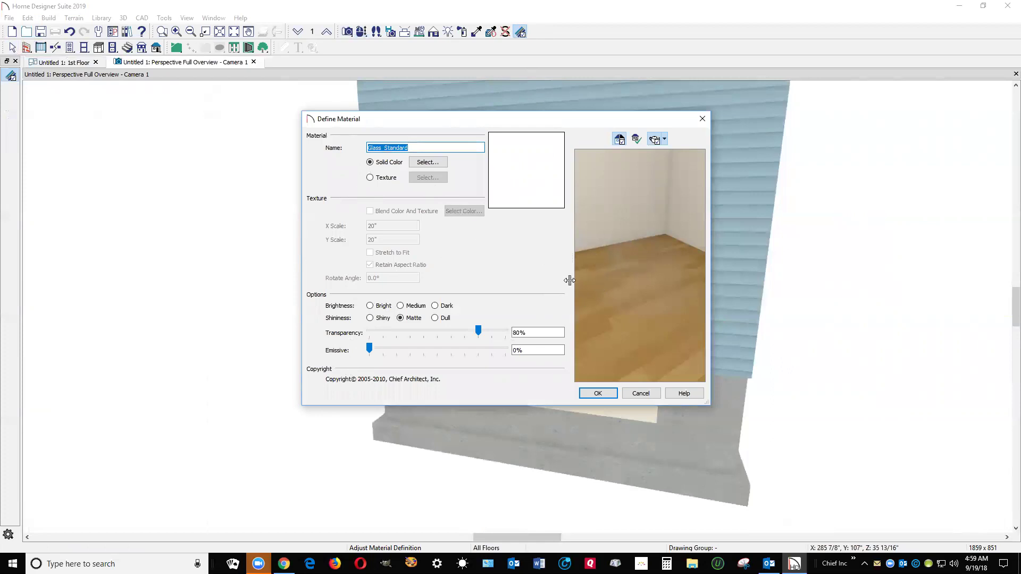
Try defining the glass material by a texture, browse for a picture file, and return to Solid Color.
left_click(371, 178)
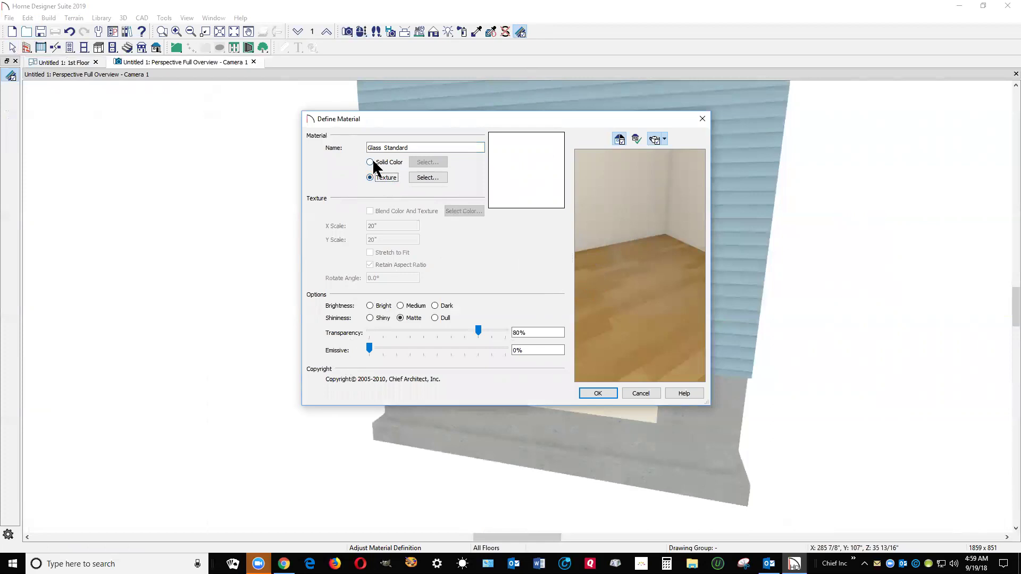
left_click(437, 181)
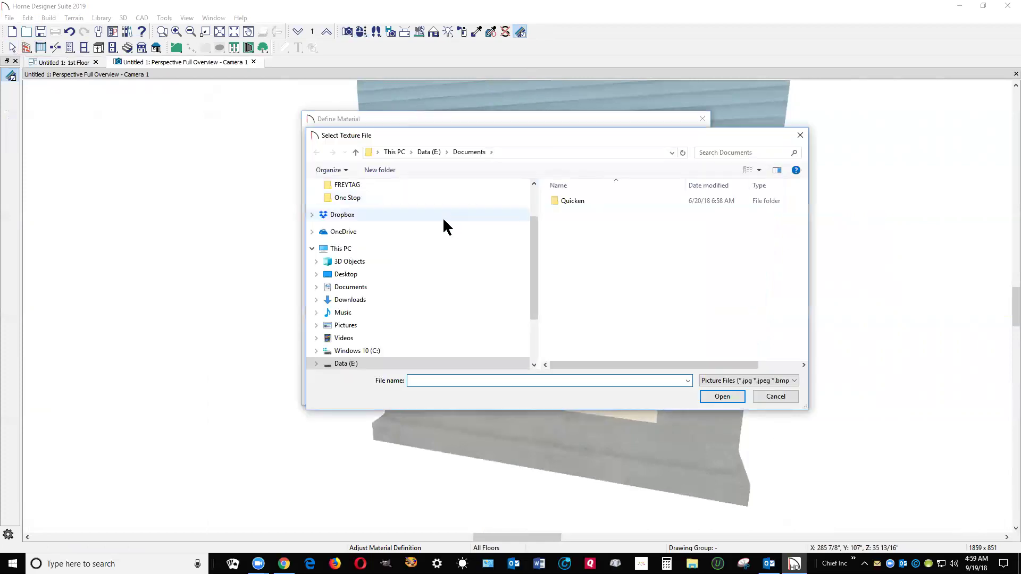
scroll(389, 216, "down", 1)
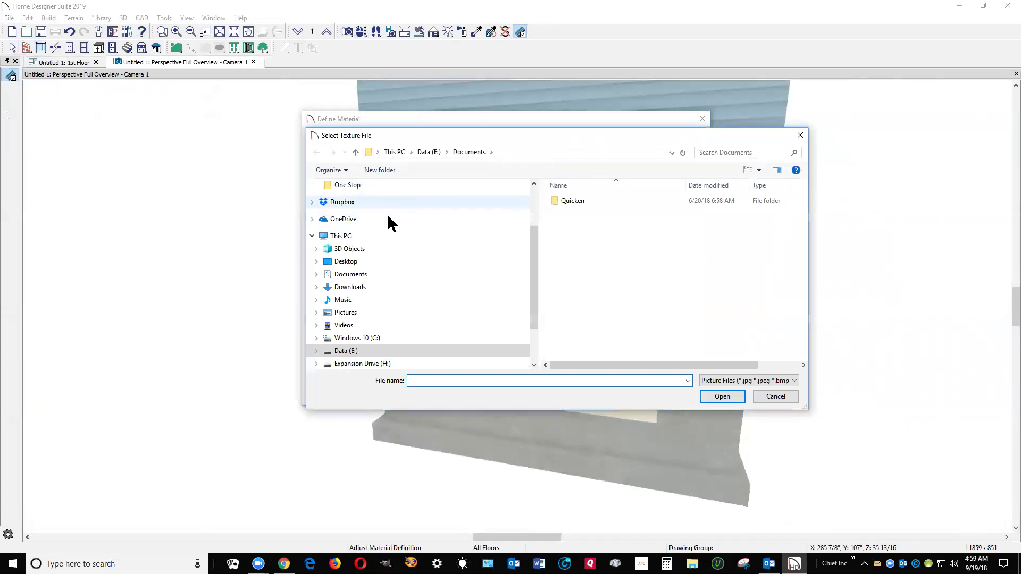
scroll(389, 217, "down", 5)
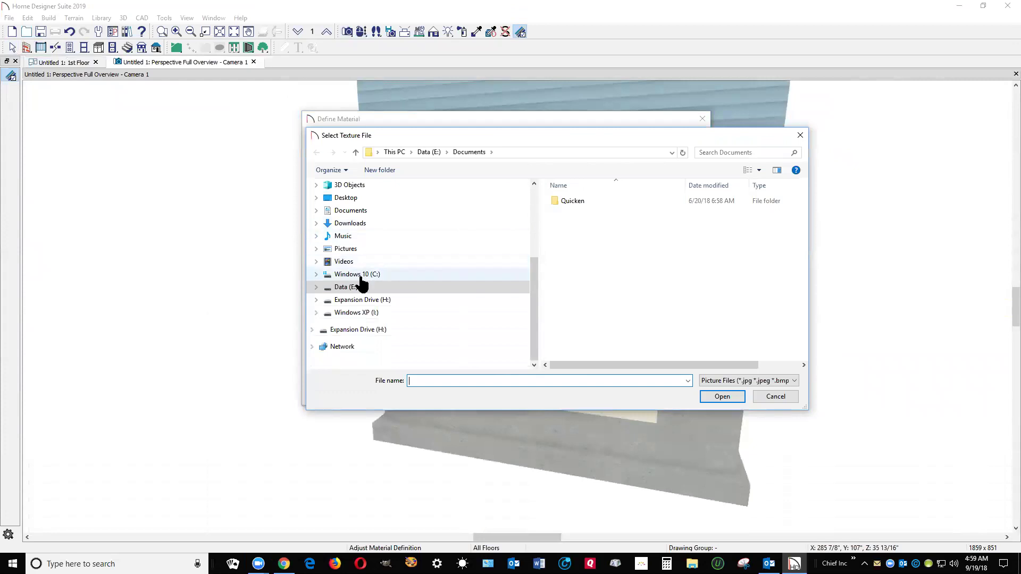
left_click(793, 397)
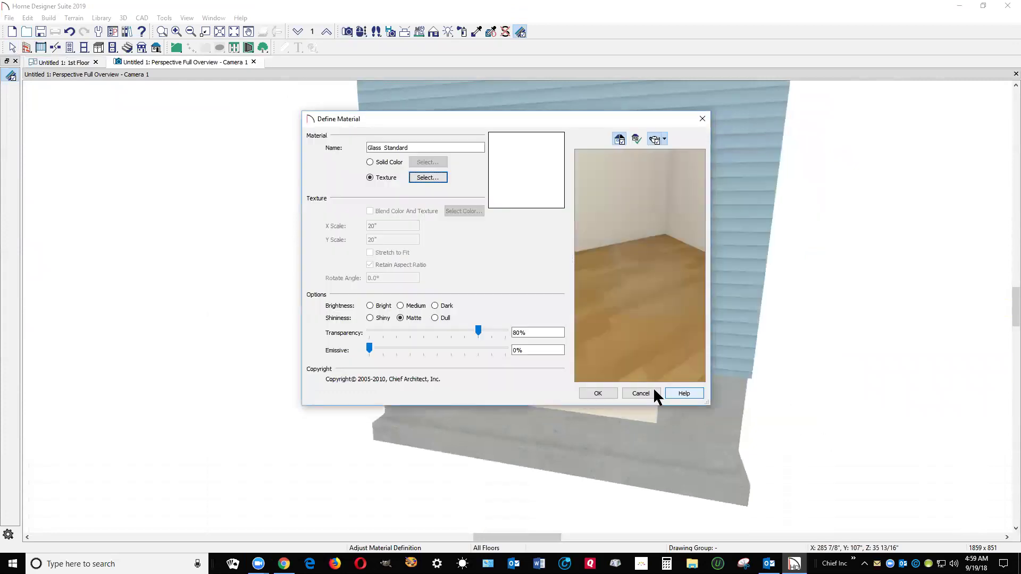
left_click(379, 162)
Set the glass material's solid color to the light gray with RGB 185, 185, 185 and apply it to the railing panels.
left_click(429, 161)
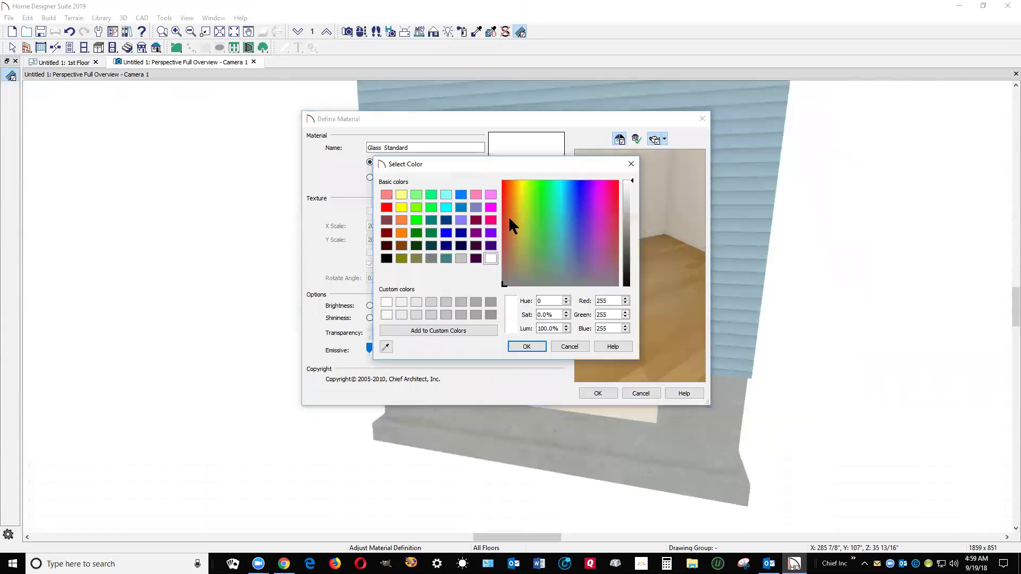
left_click(632, 164)
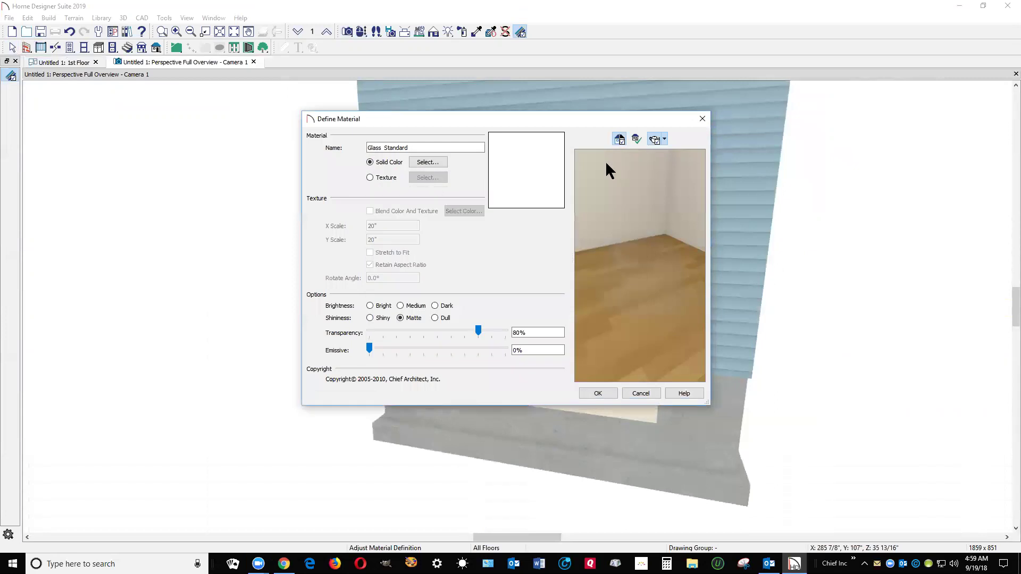
left_click(428, 162)
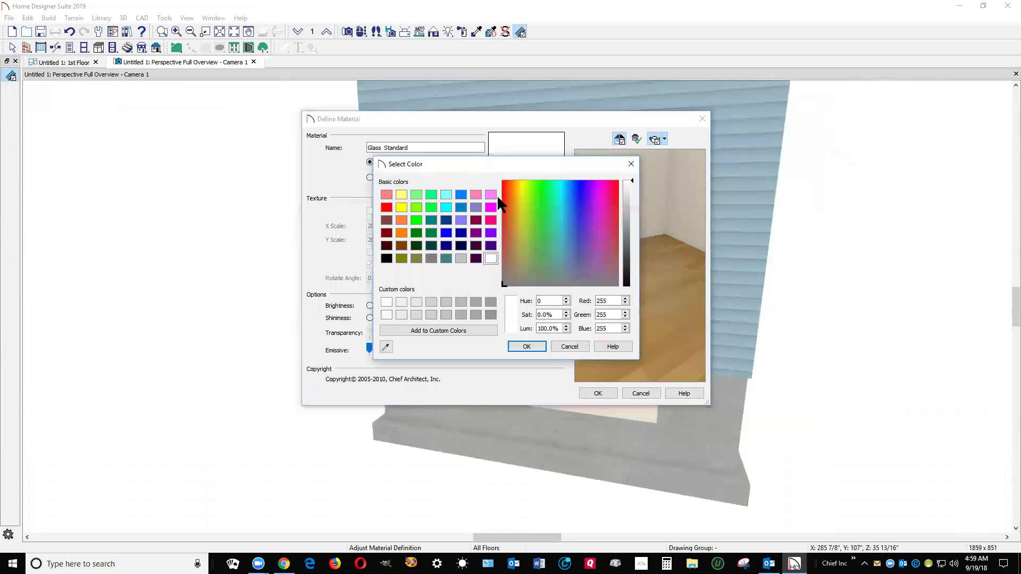
left_click(459, 302)
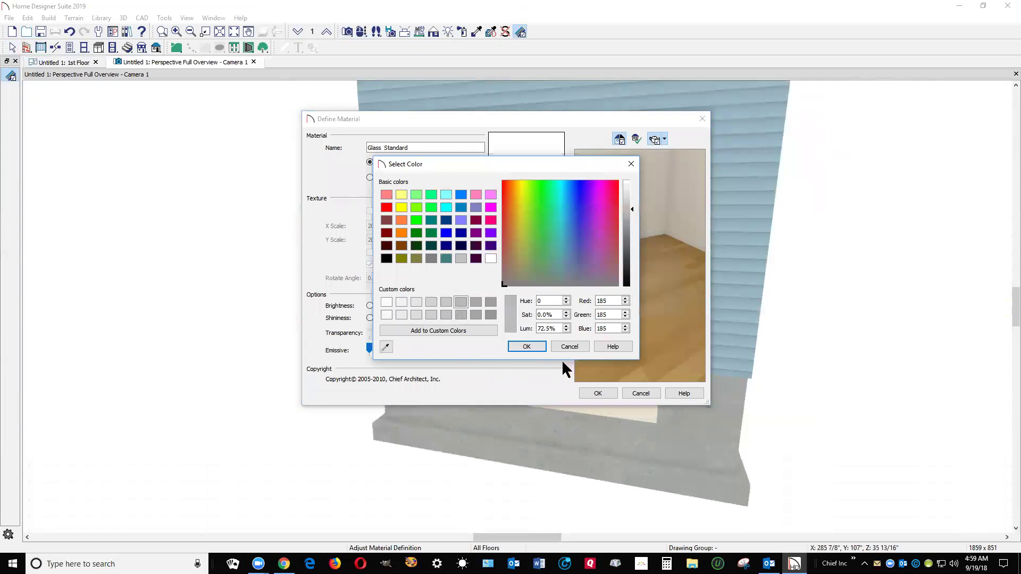
left_click(536, 346)
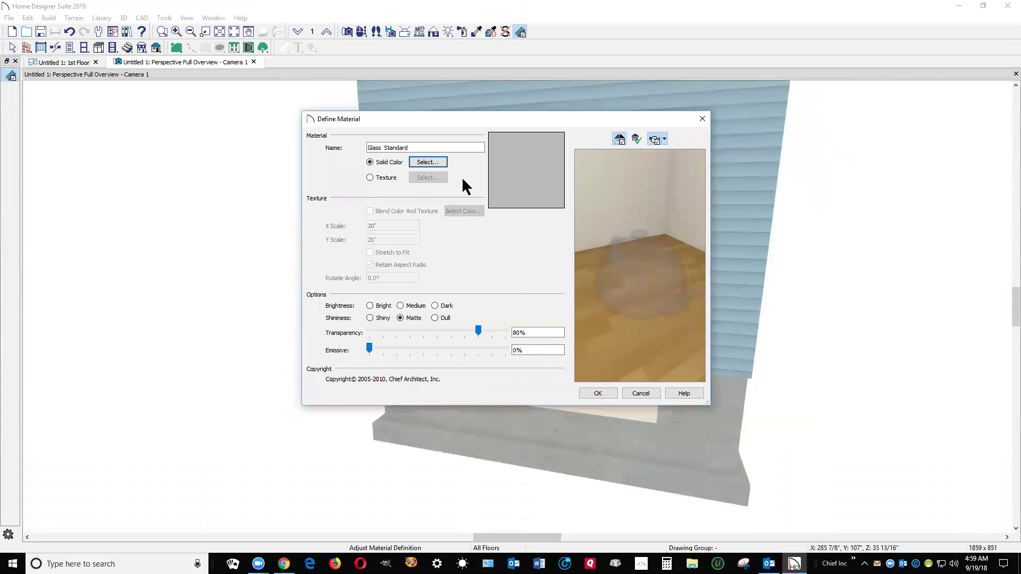
left_click(432, 162)
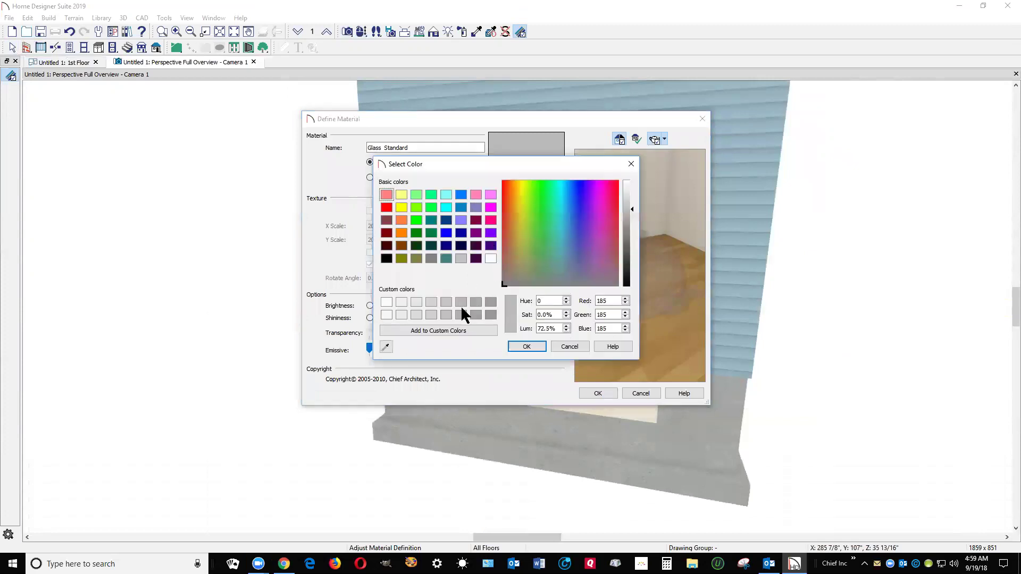
left_click(537, 347)
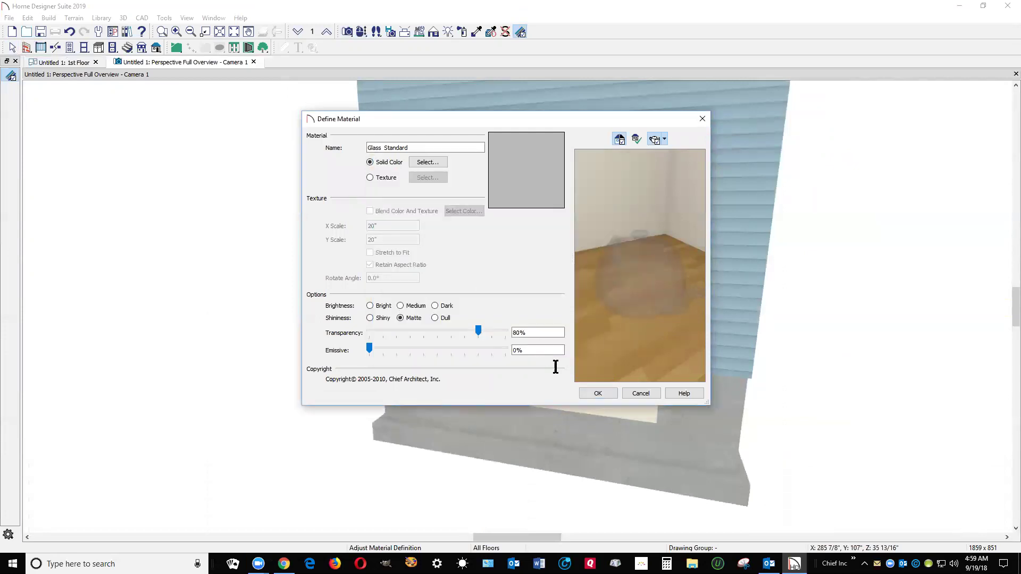
left_click(595, 392)
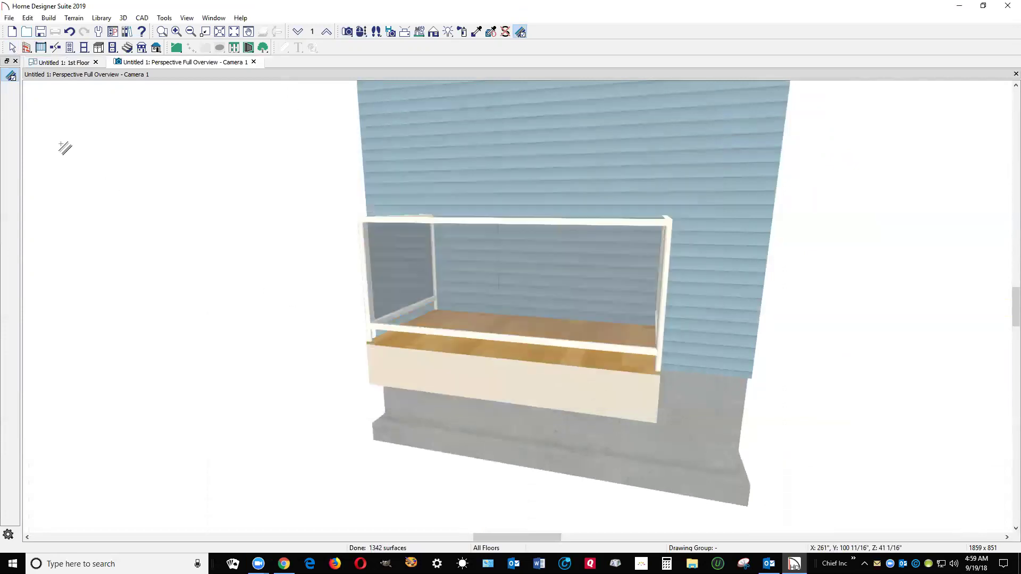
left_click(13, 47)
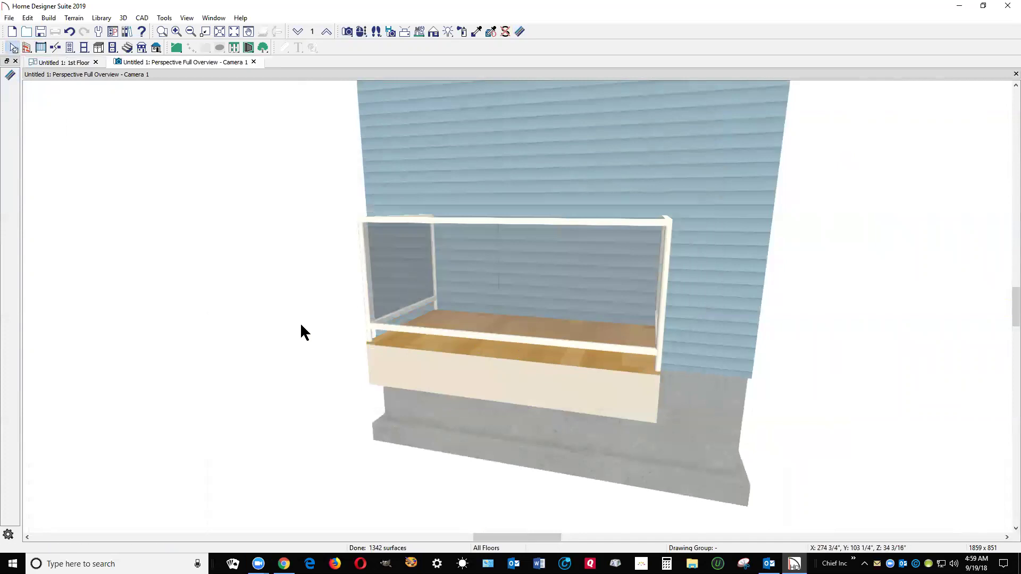
Set the floor elevation in the balcony's room specification to -3".
scroll(311, 342, "down", 1)
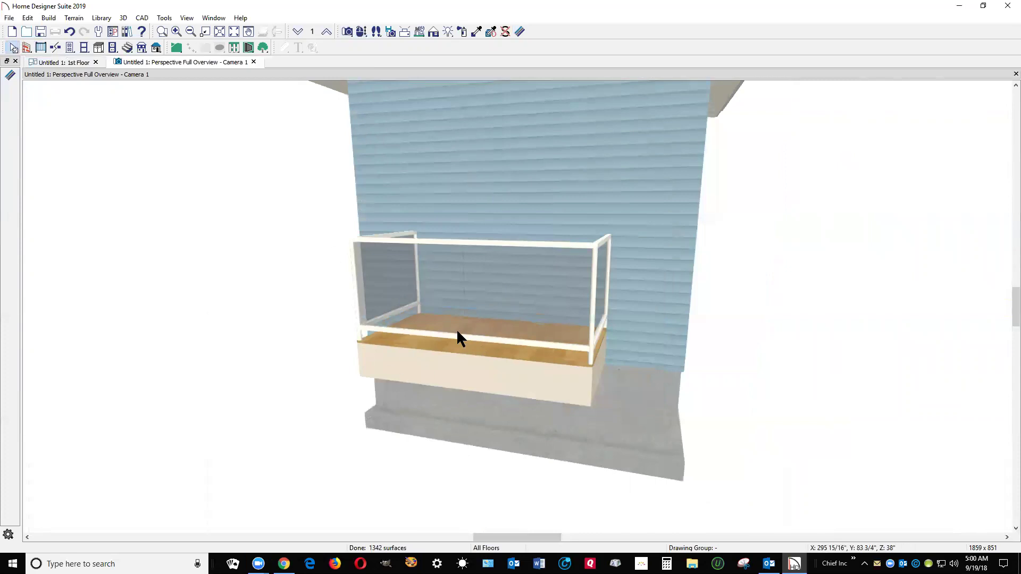
left_click(517, 351)
double_click(518, 352)
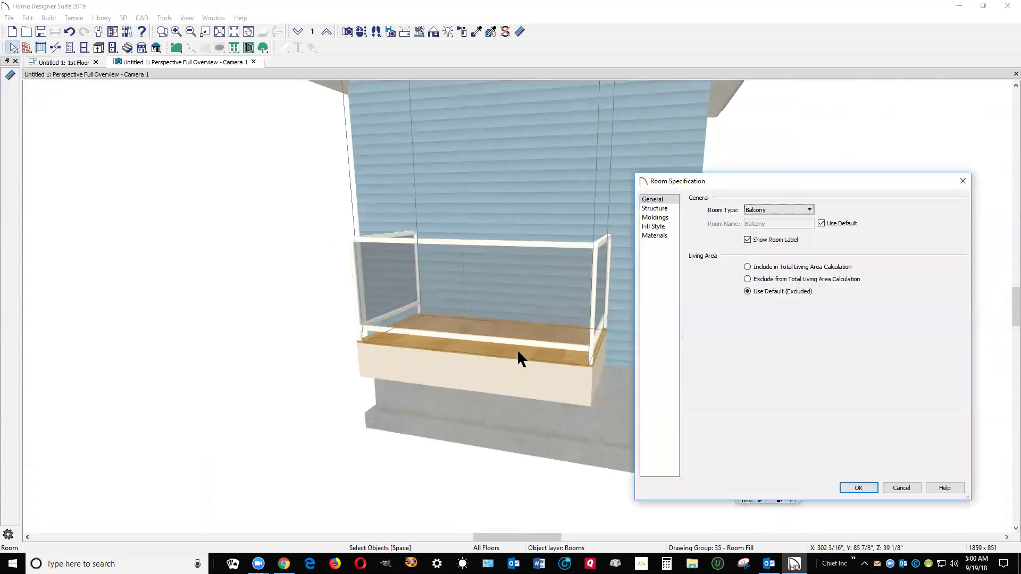
left_click(768, 209)
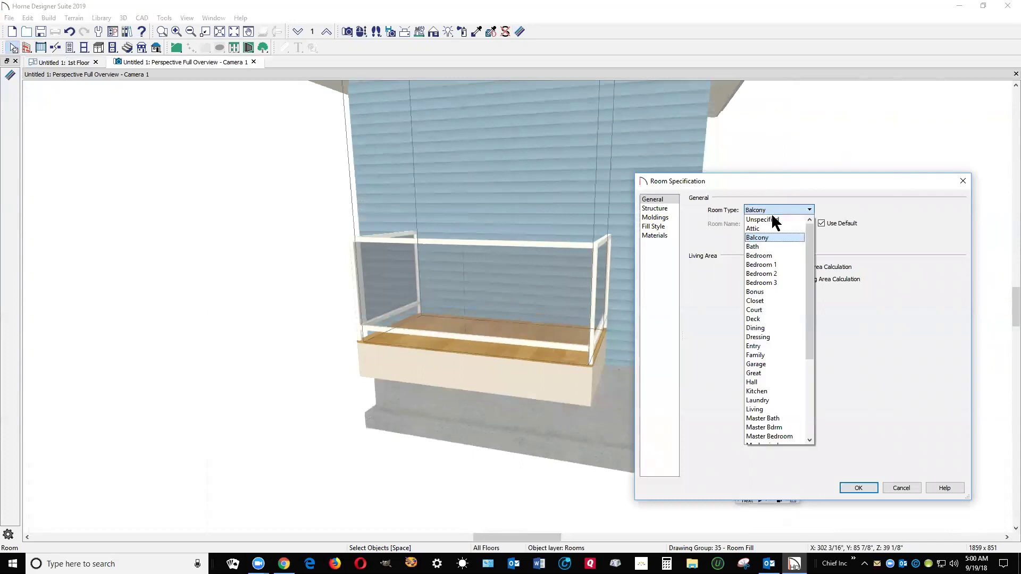
left_click(896, 212)
left_click(656, 209)
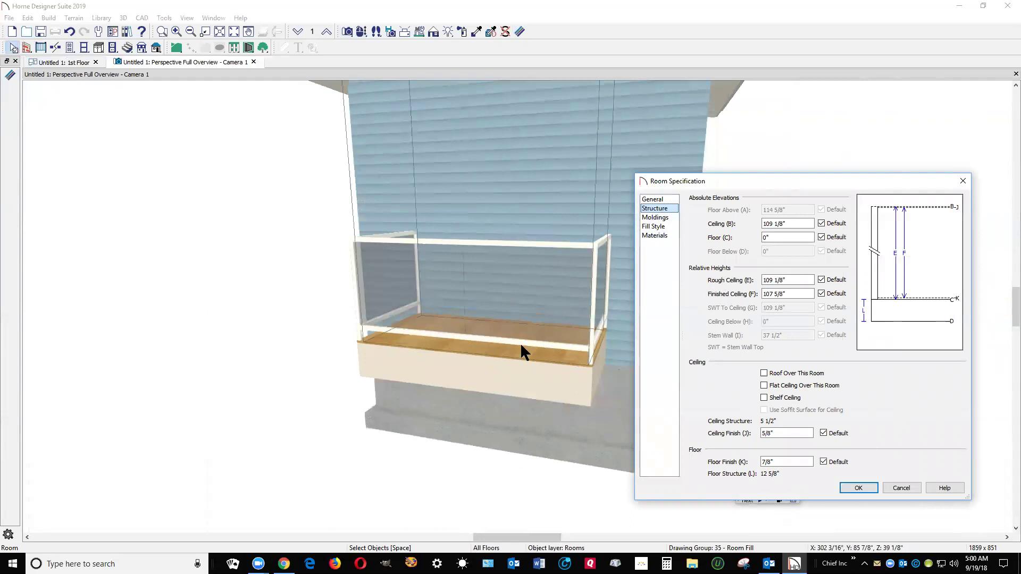
left_click(821, 238)
key("shift+Tab")
type("-3")
key("Tab")
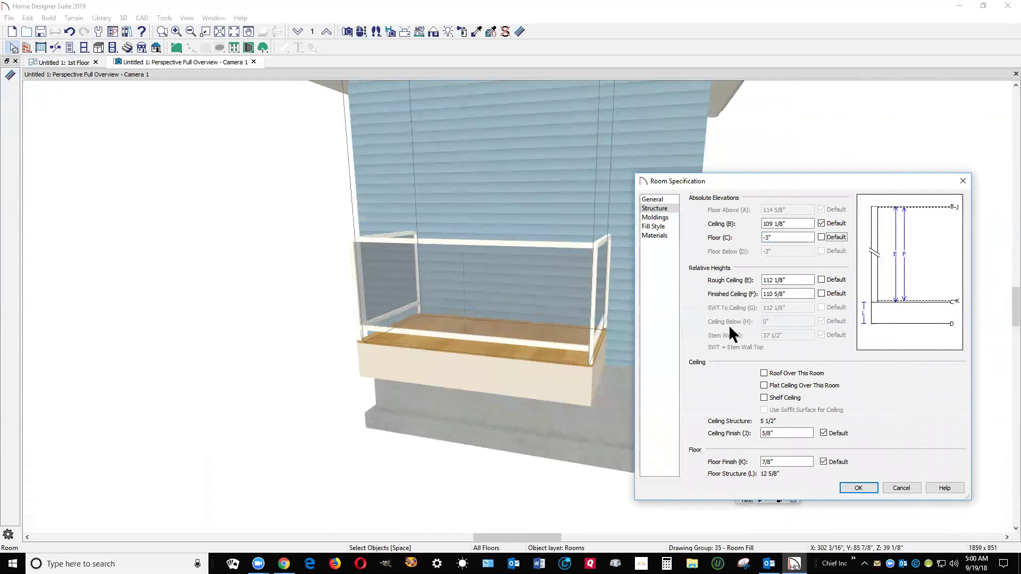
left_click(863, 487)
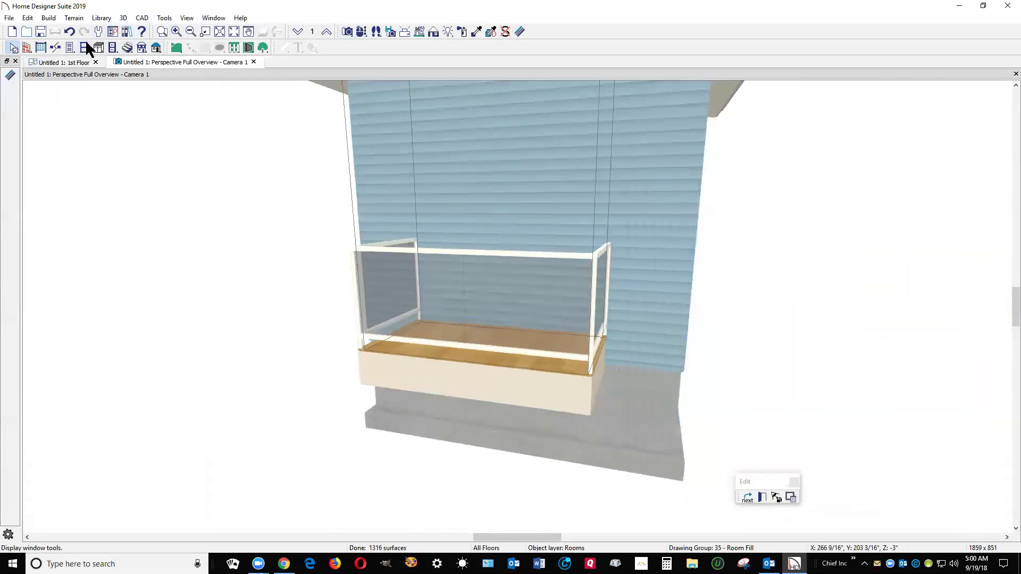
Place a hinged exterior door in the wall behind the balcony and widen it into a double door about 91" wide.
left_click(70, 48)
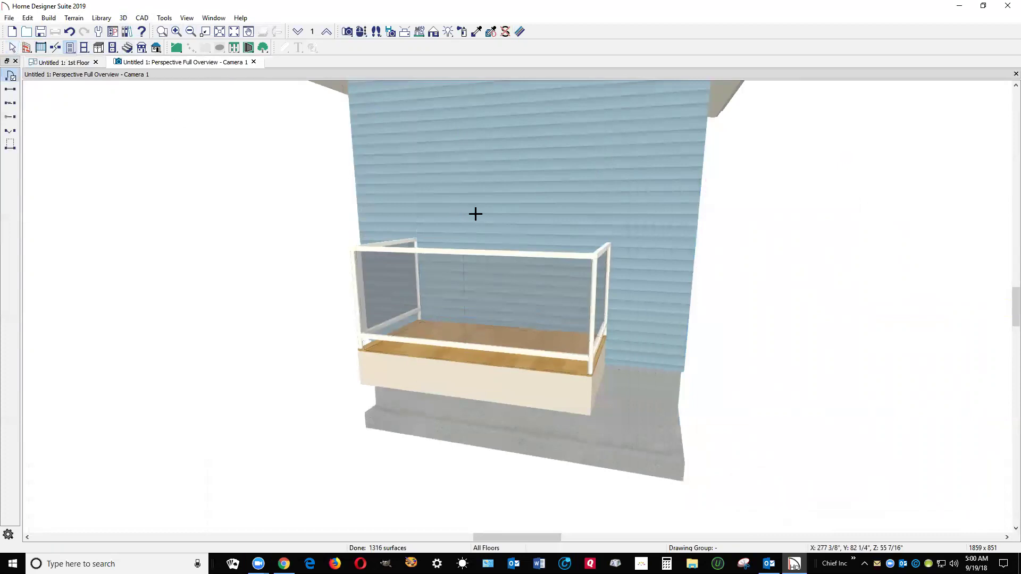
left_click(491, 238)
left_click(503, 214)
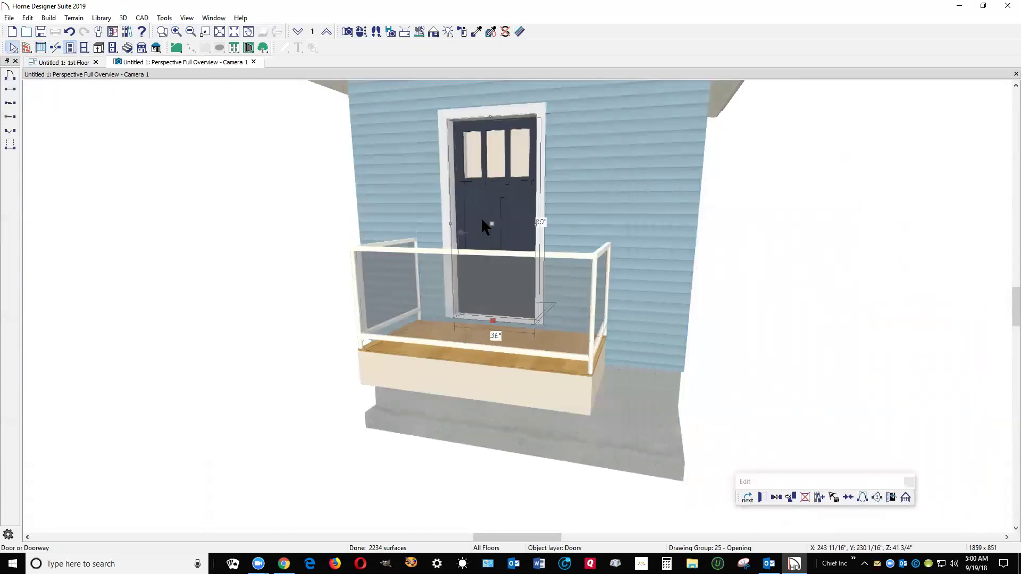
left_click_drag(491, 223, 591, 246)
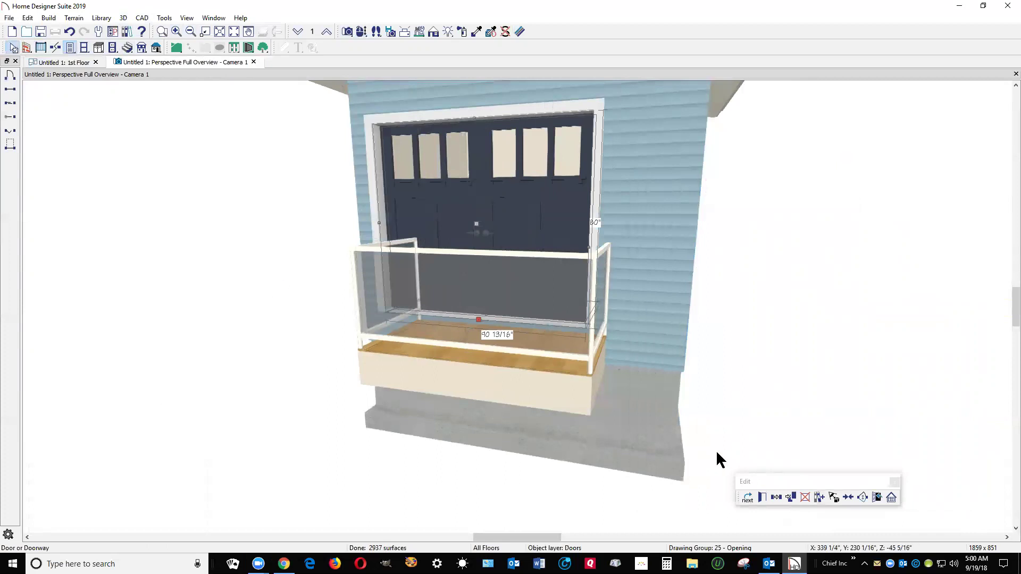
Set the double door's width to 60" and shift it slightly along the wall toward the middle of the balcony.
left_click(764, 498)
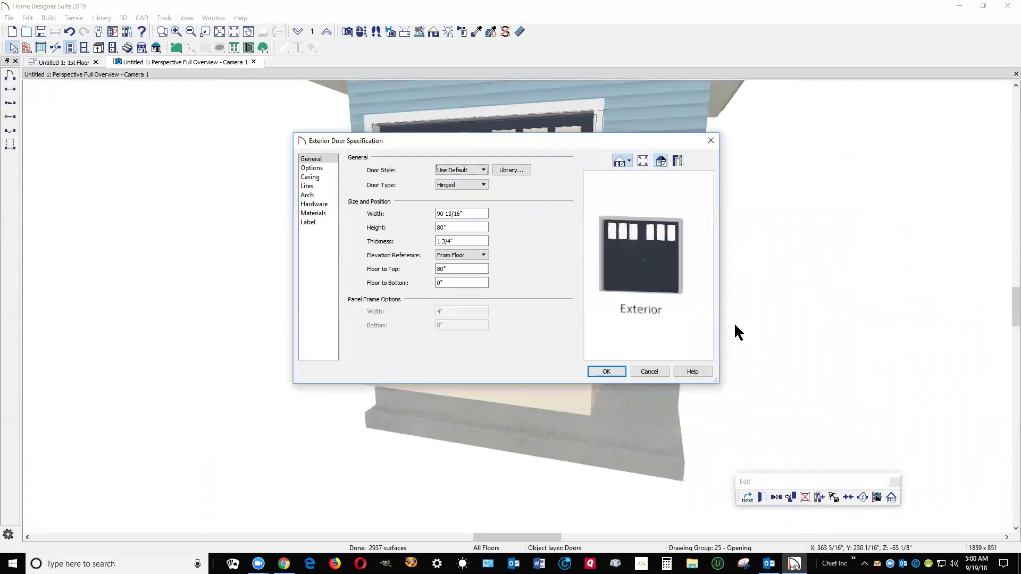
left_click_drag(462, 214, 287, 201)
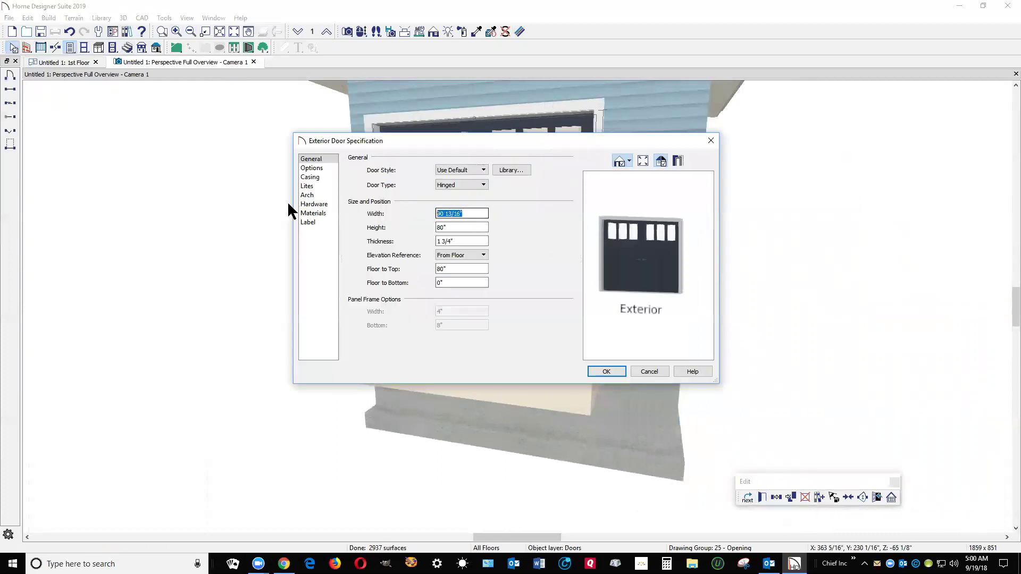
type("60")
left_click(610, 371)
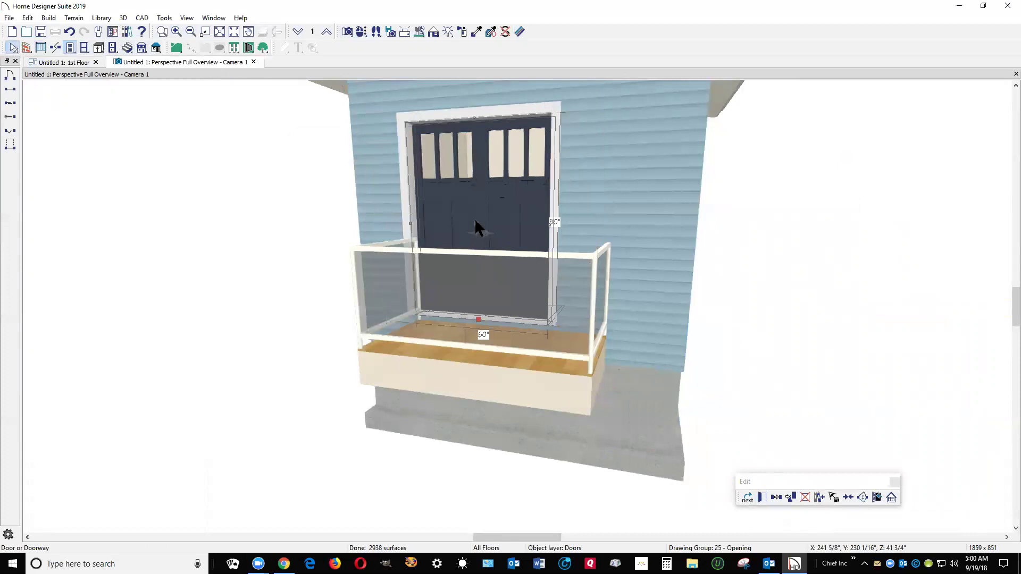
left_click_drag(476, 225, 496, 230)
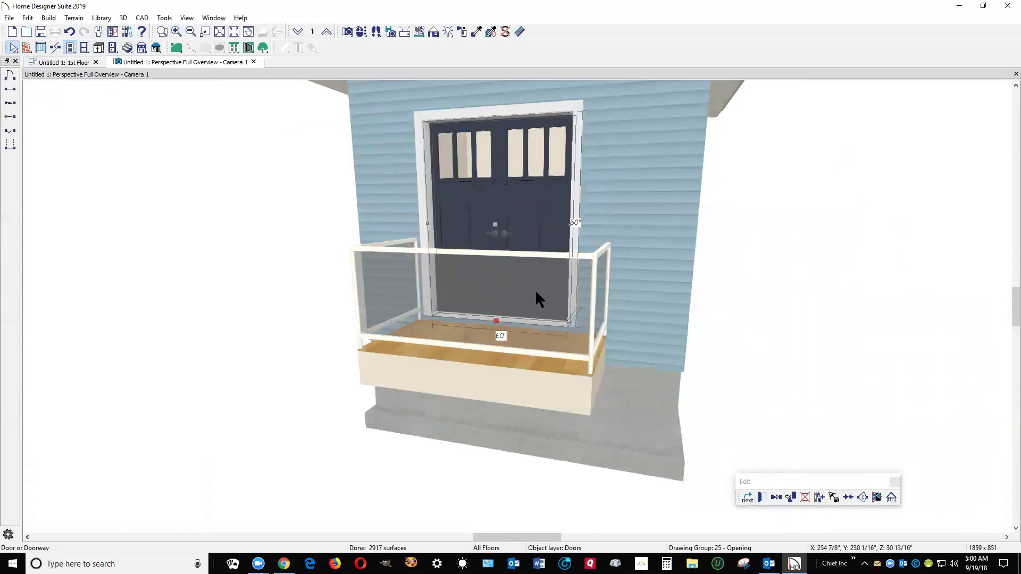
Change the balcony double door's style to Glass Panel.
left_click(763, 498)
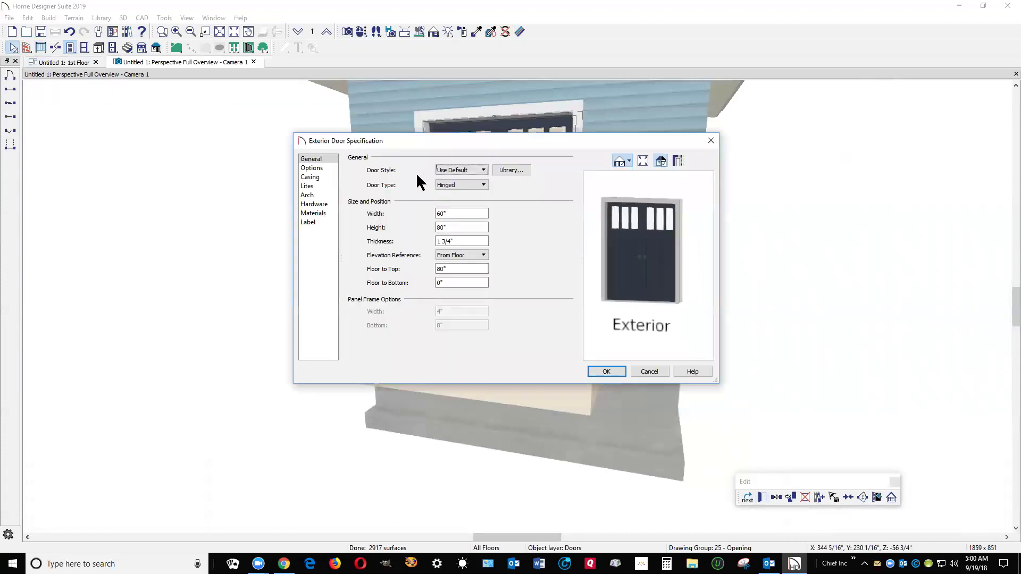
left_click(466, 171)
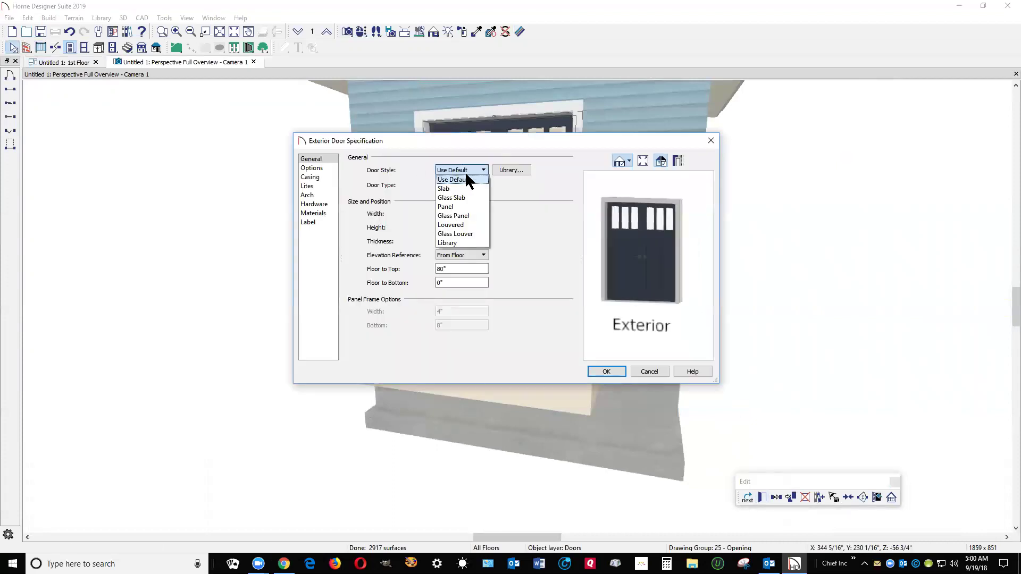
left_click(461, 216)
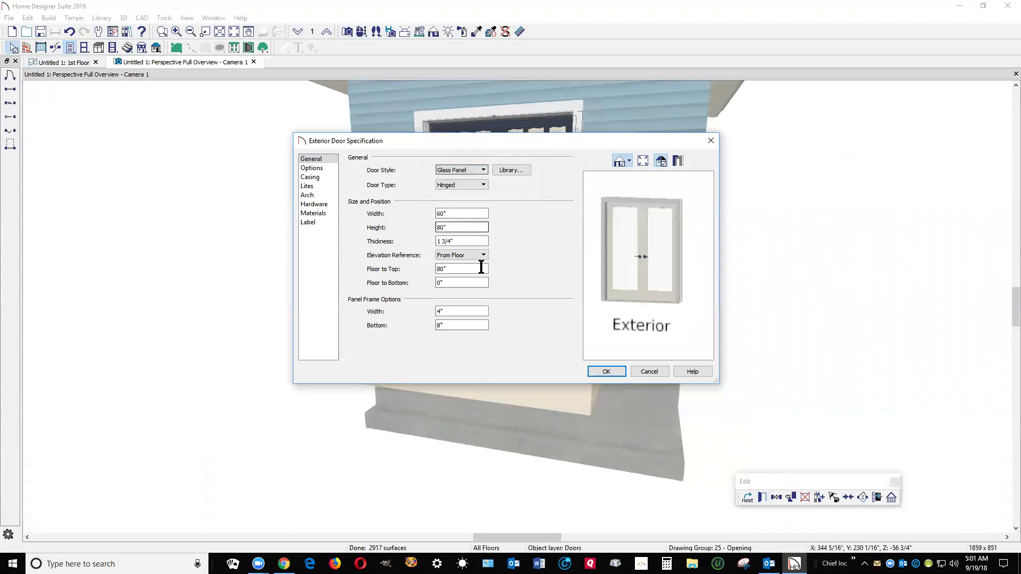
left_click(605, 371)
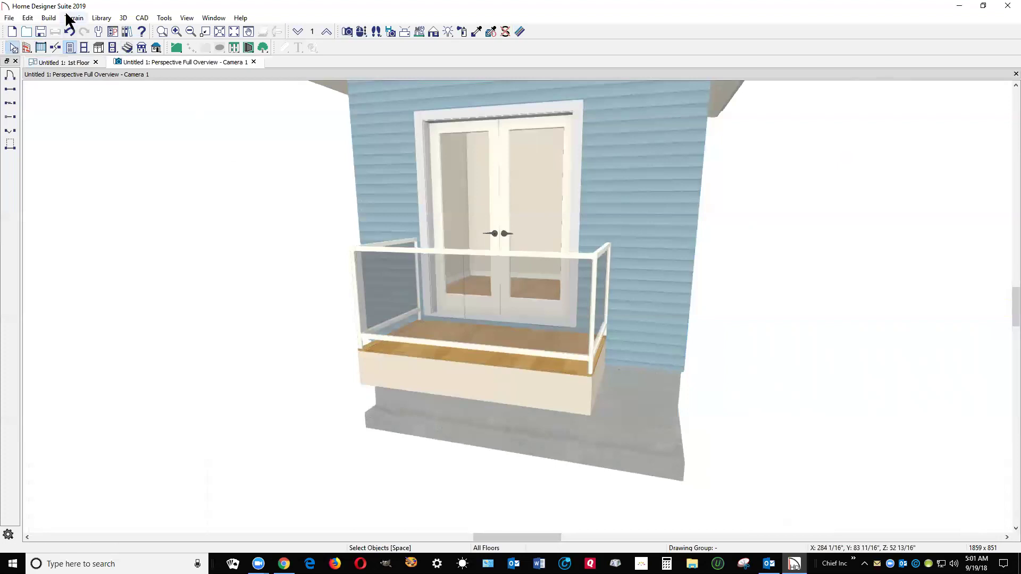
Review the Floors and Rooms categories in the default settings, and inspect the balcony's corner up close.
left_click(27, 18)
left_click(73, 178)
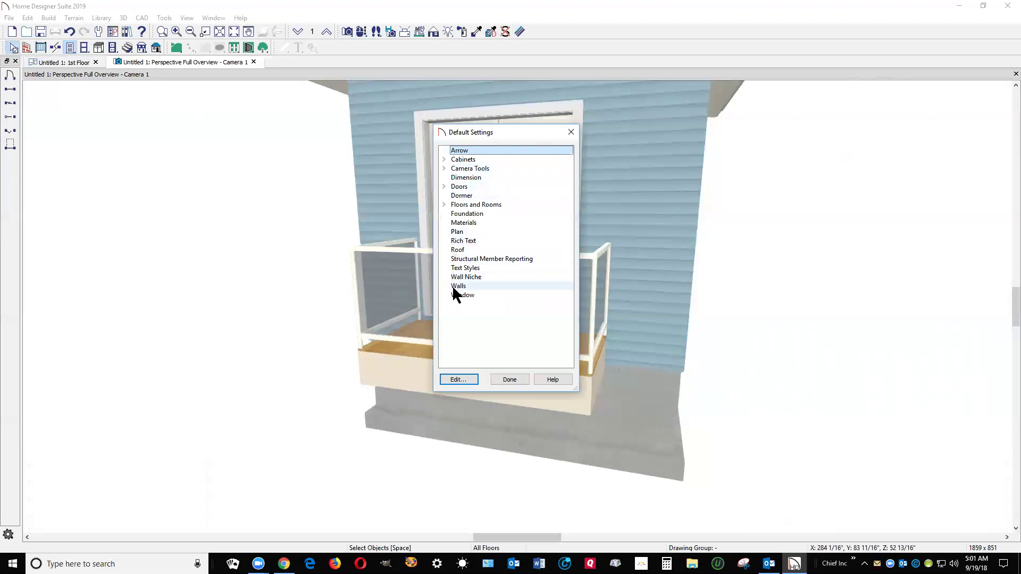
left_click_drag(524, 129, 282, 138)
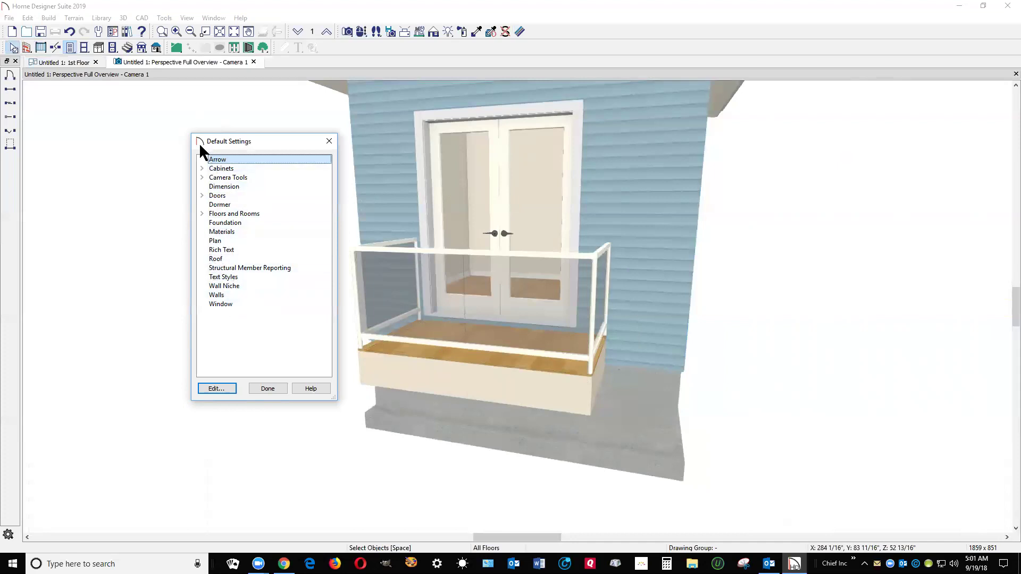
left_click(202, 214)
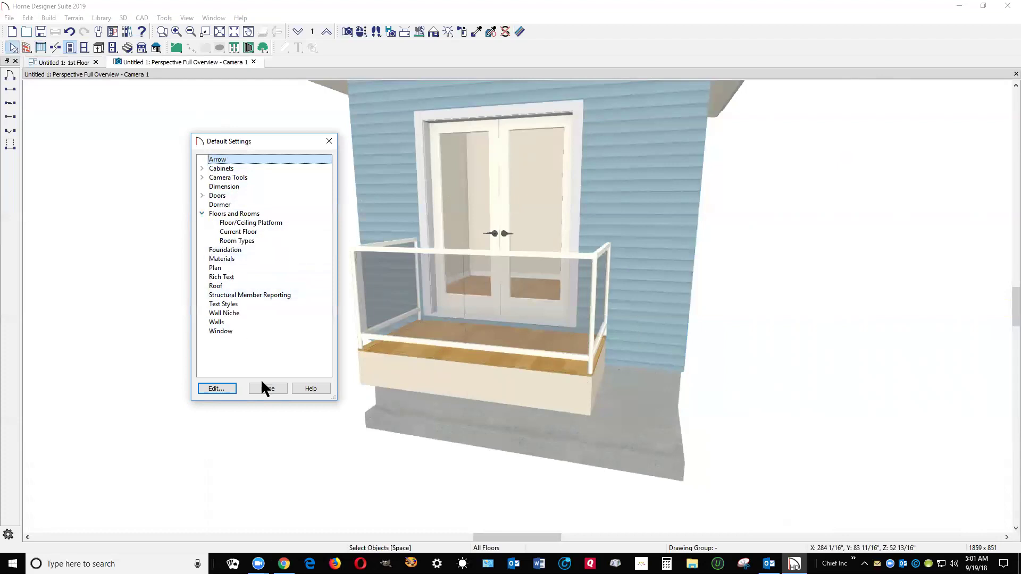
left_click(270, 389)
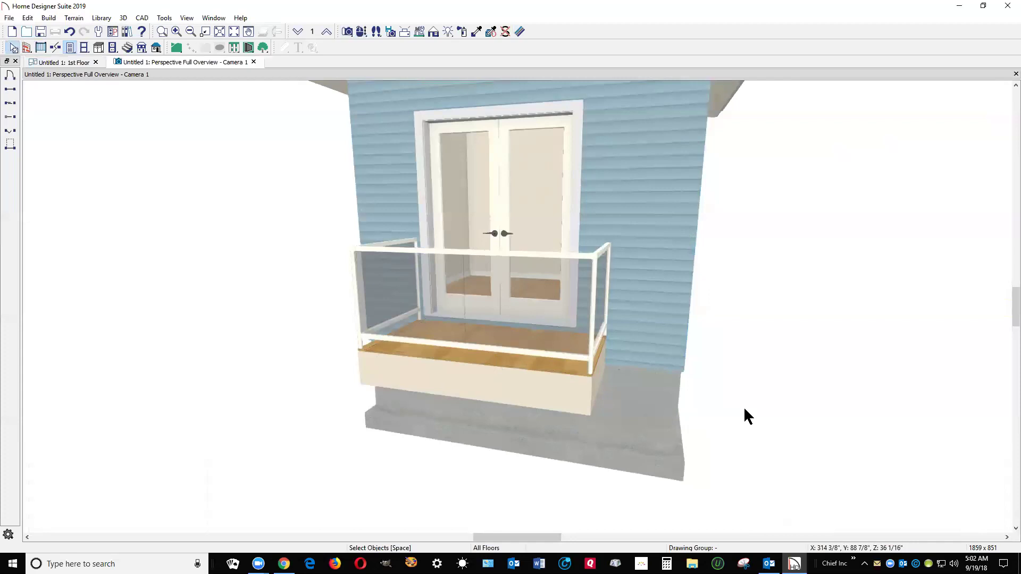
scroll(744, 406, "up", 5)
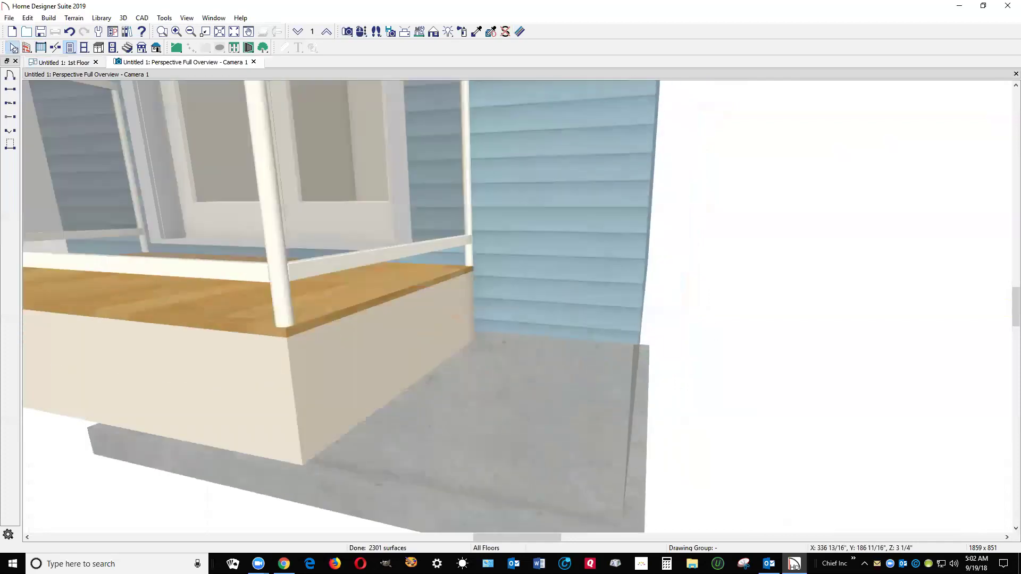